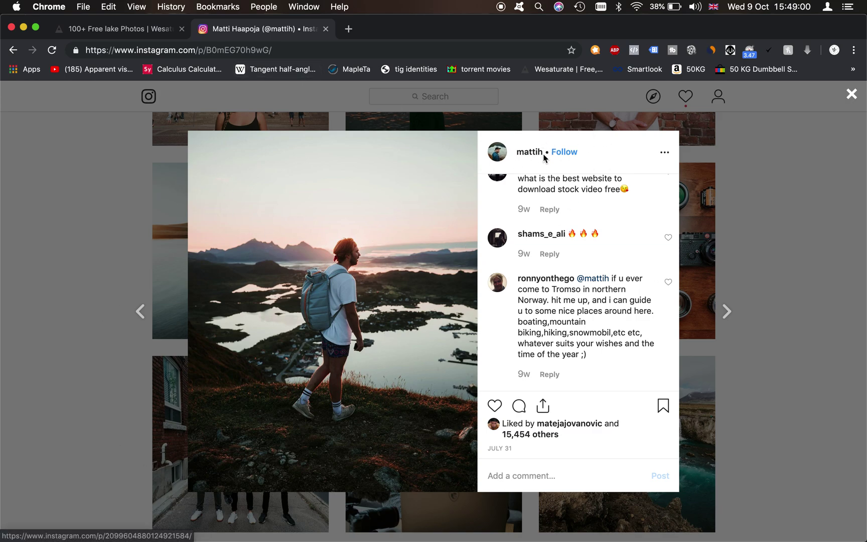
Bring up the lake photo in Lightroom, expand the Basic panel and compare it with the Instagram reference.
drag(544, 158, 494, 151)
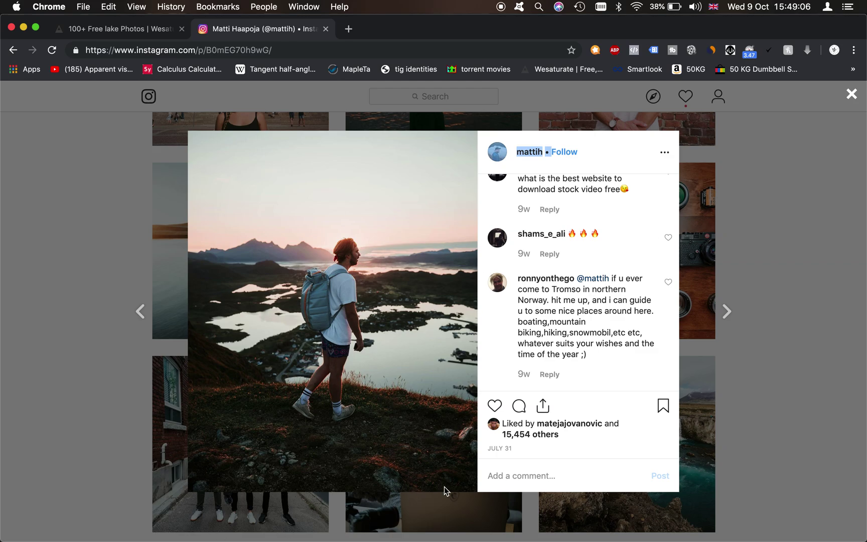
key(super+Tab)
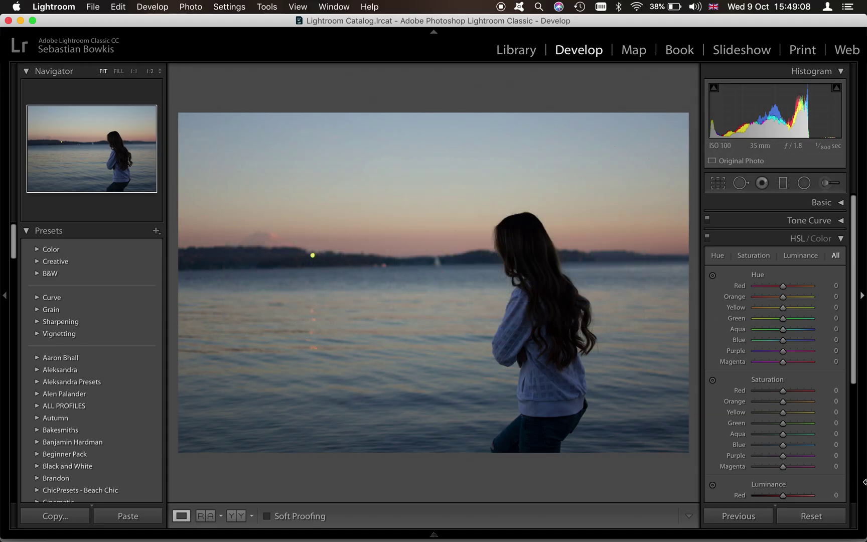
click(839, 207)
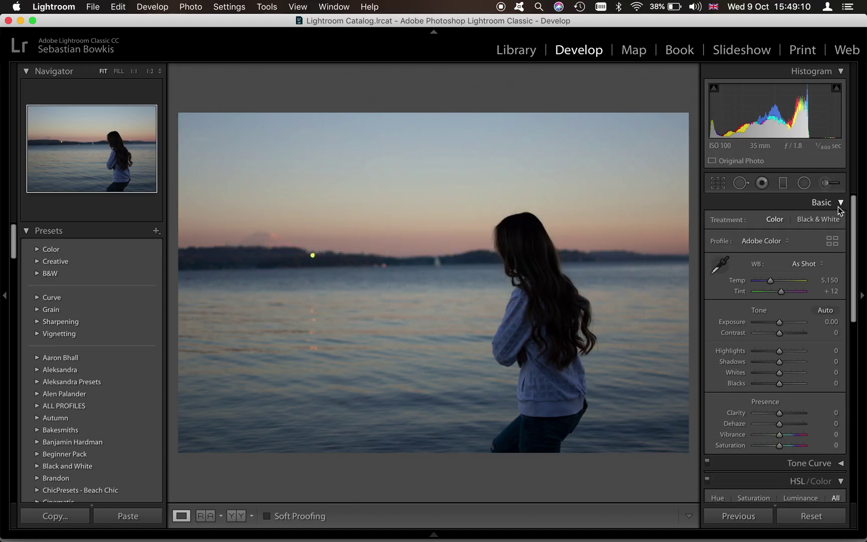
key(super+Tab)
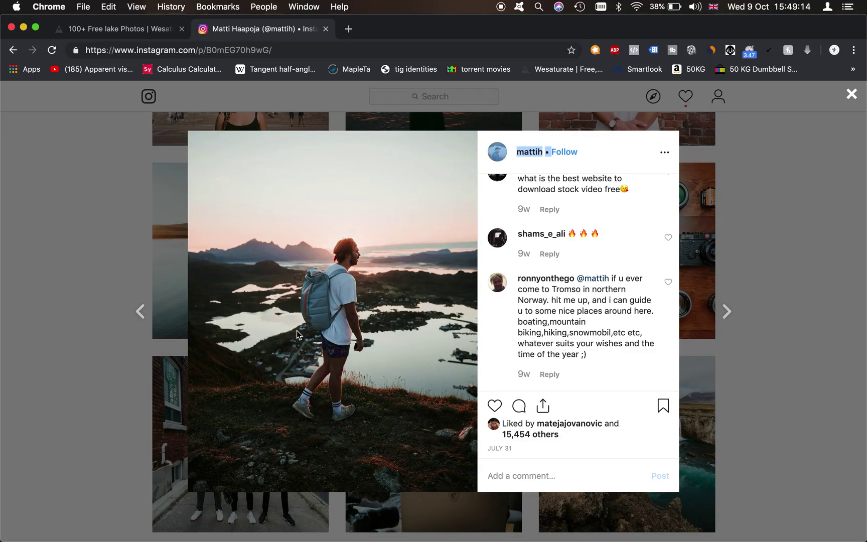
key(super+Tab)
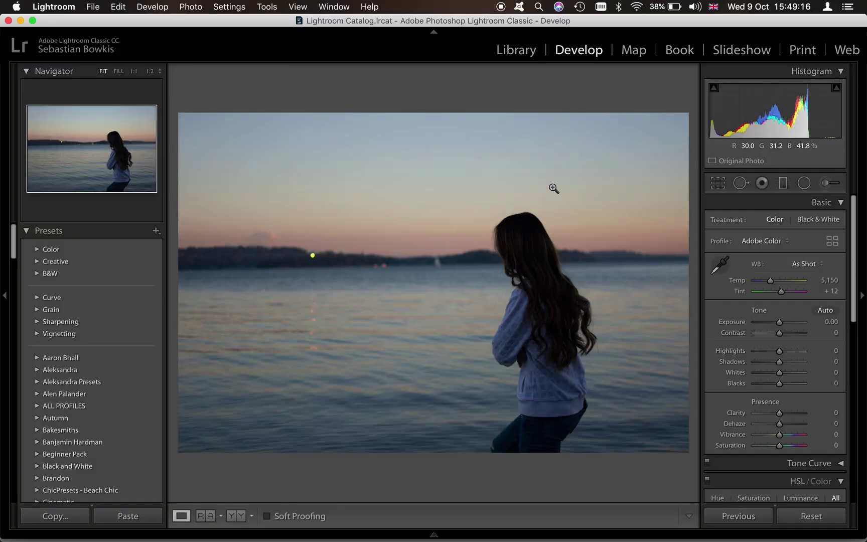
key(super+Tab)
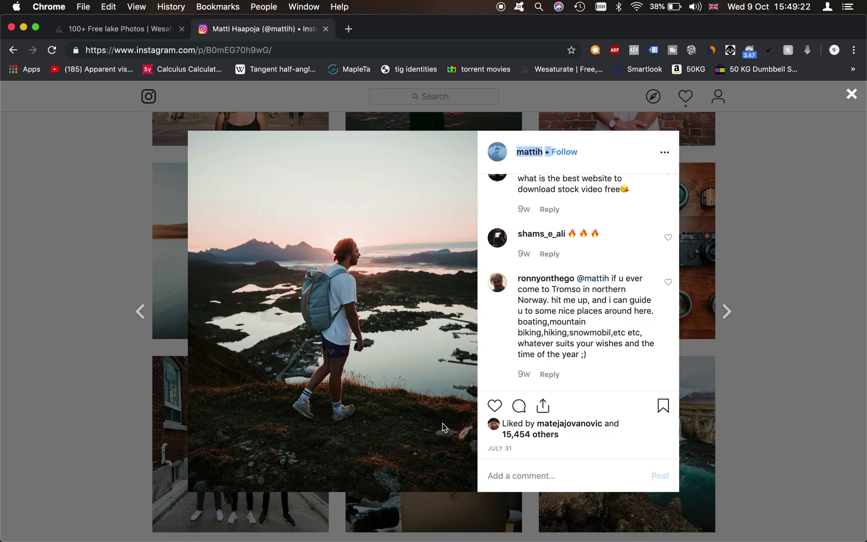
key(super+Tab)
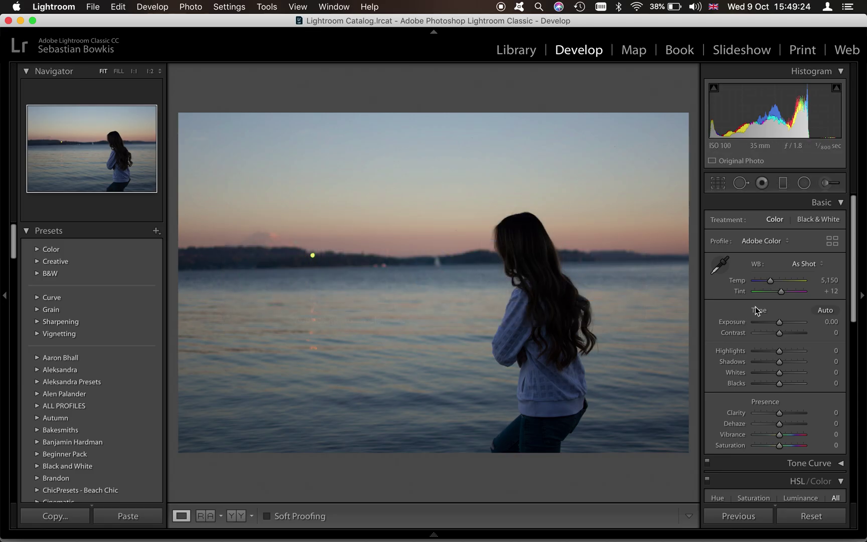
Set white balance Temp to 5,628 and Tint to +17.
click(773, 282)
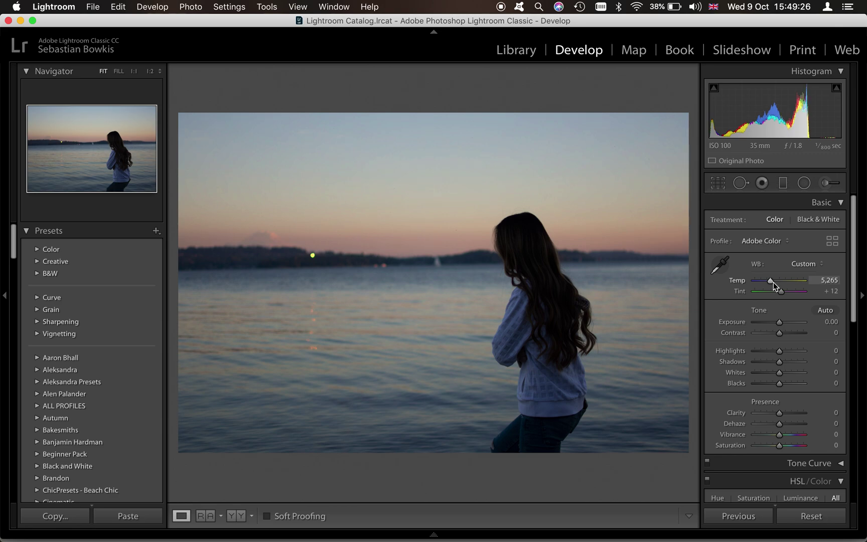
drag(773, 282, 776, 282)
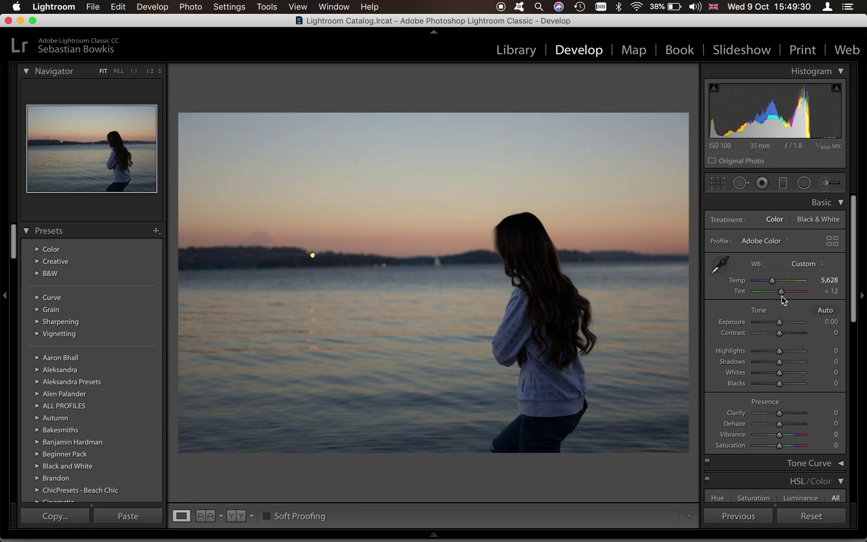
drag(782, 291, 783, 292)
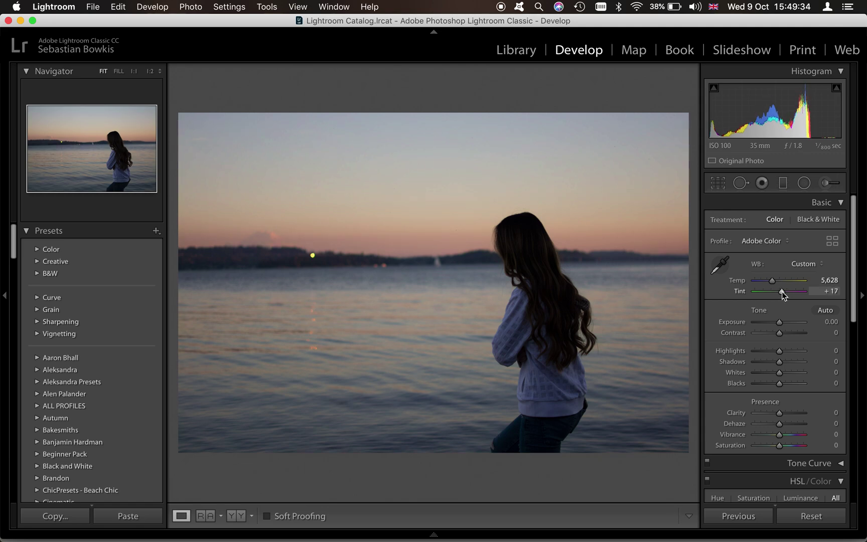
Raise Contrast, then ease it back to +12 after checking the Instagram reference.
key(super+Tab)
key(super+Tab)
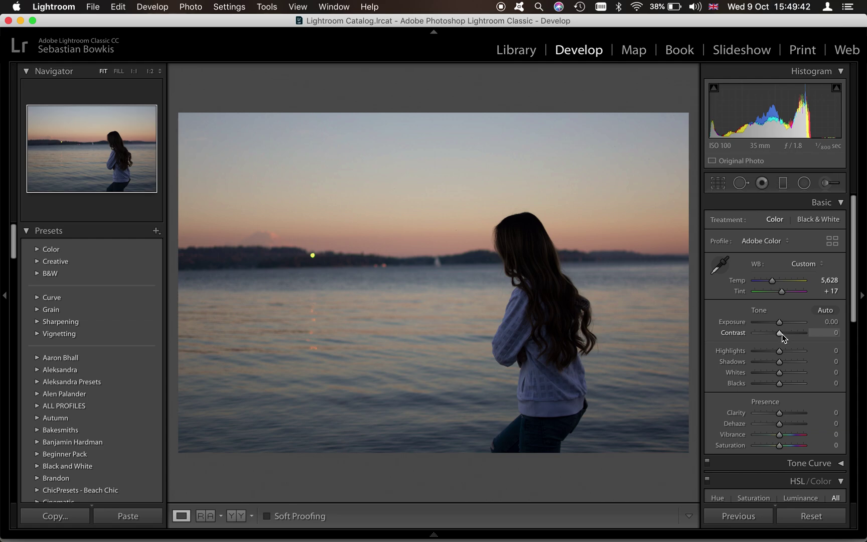
drag(781, 333, 785, 334)
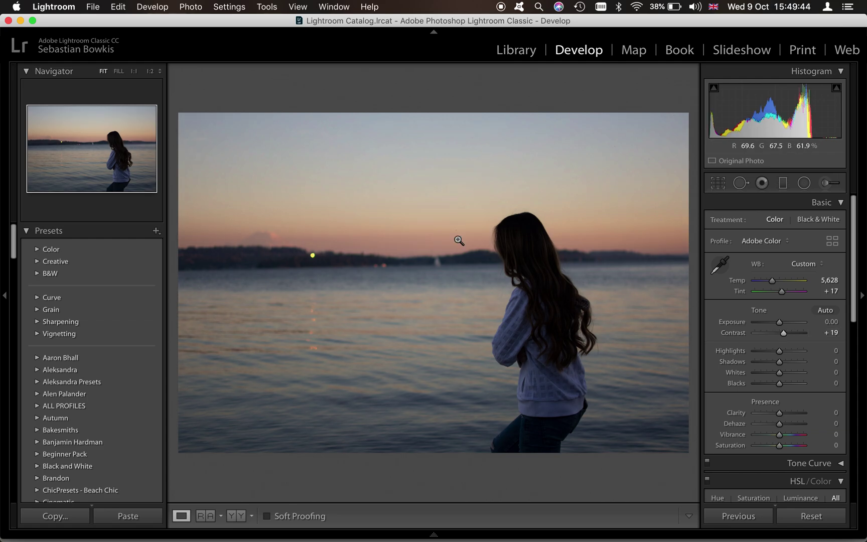
key(super+Tab)
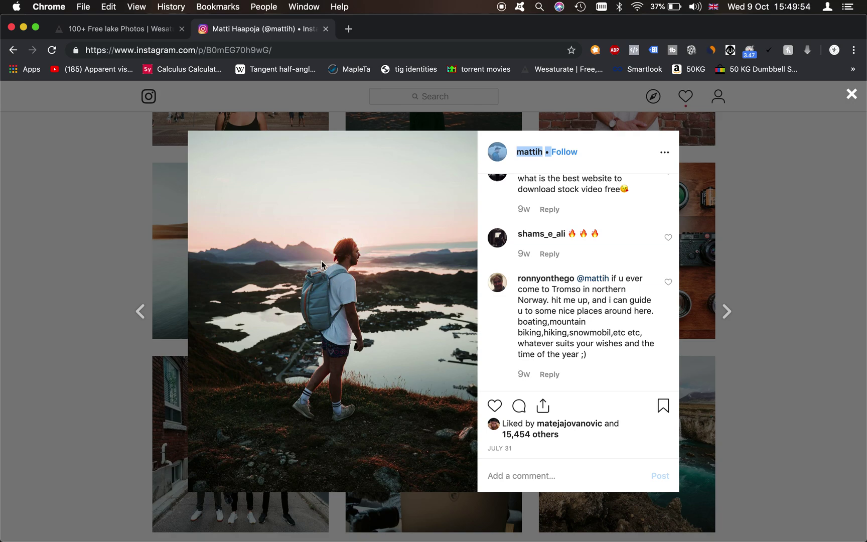
key(super+Tab)
drag(788, 337, 784, 335)
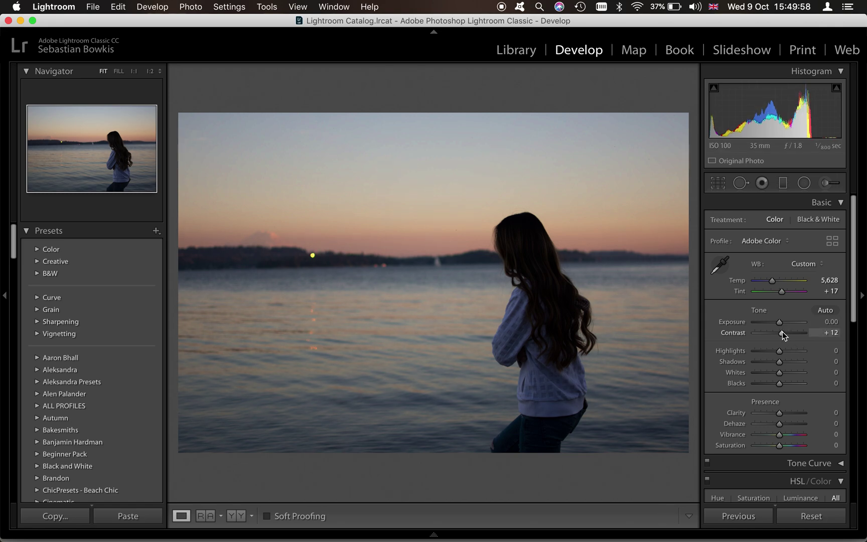
key(super+Tab)
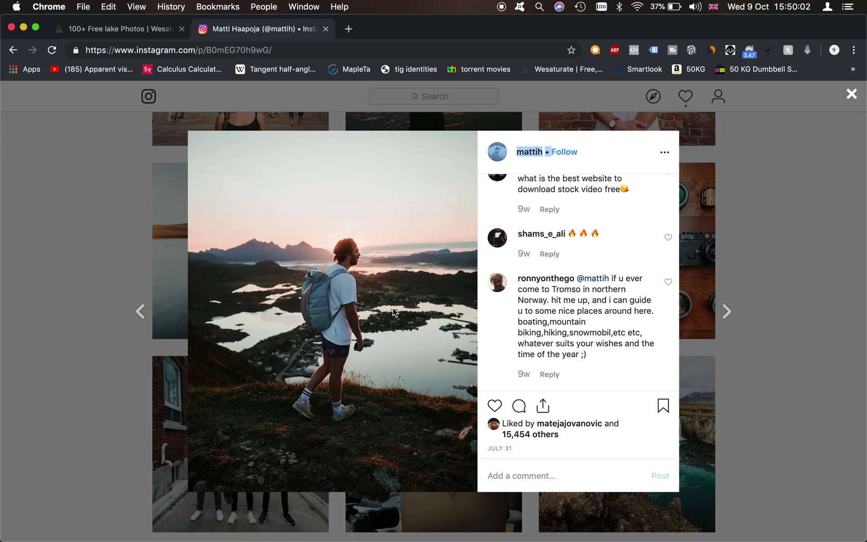
key(super+Tab)
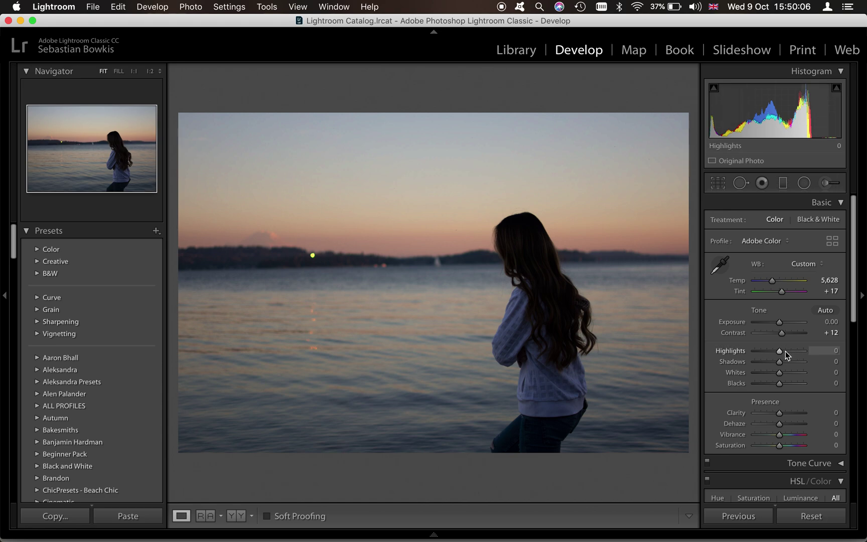
Set Highlights +85, Shadows +49, Whites +26, Blacks −13, Dehaze +12 and Clarity +5.
drag(780, 353, 800, 353)
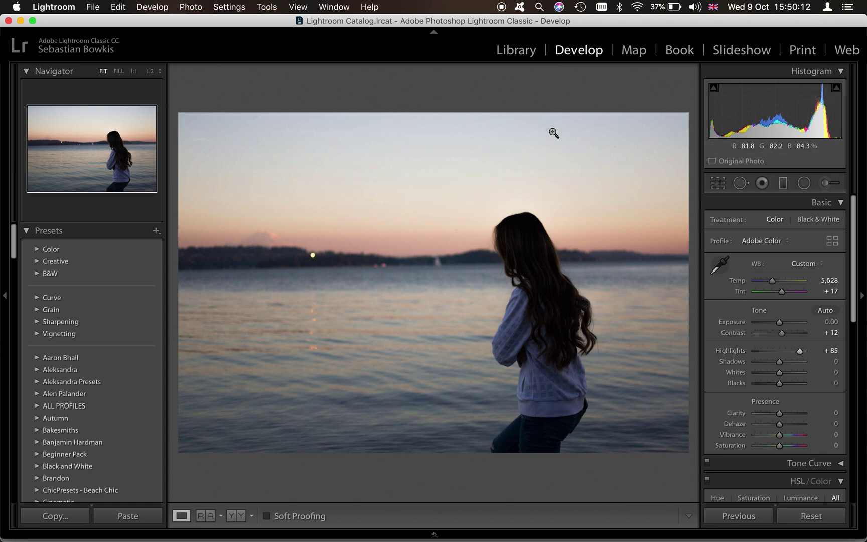
key(super+Tab)
key(super+Tab)
drag(782, 365, 793, 364)
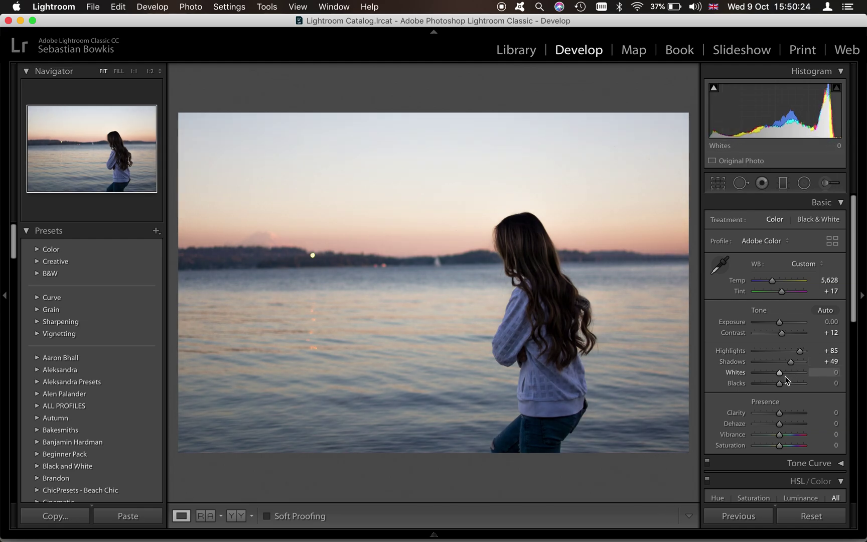
click(786, 375)
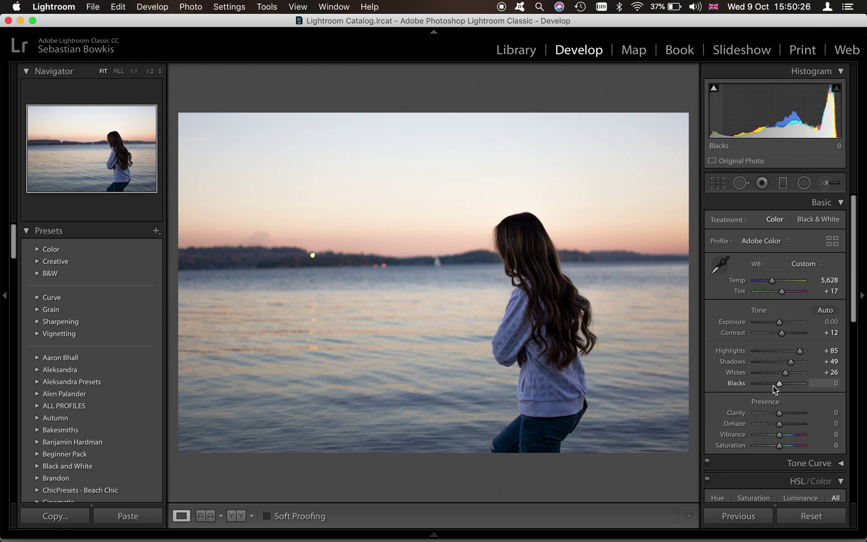
click(773, 385)
drag(773, 385, 776, 386)
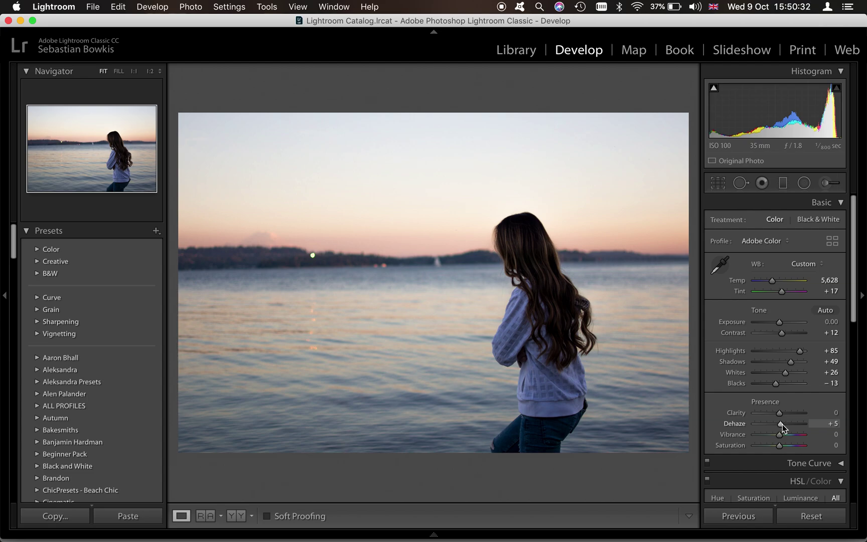
drag(782, 424, 784, 426)
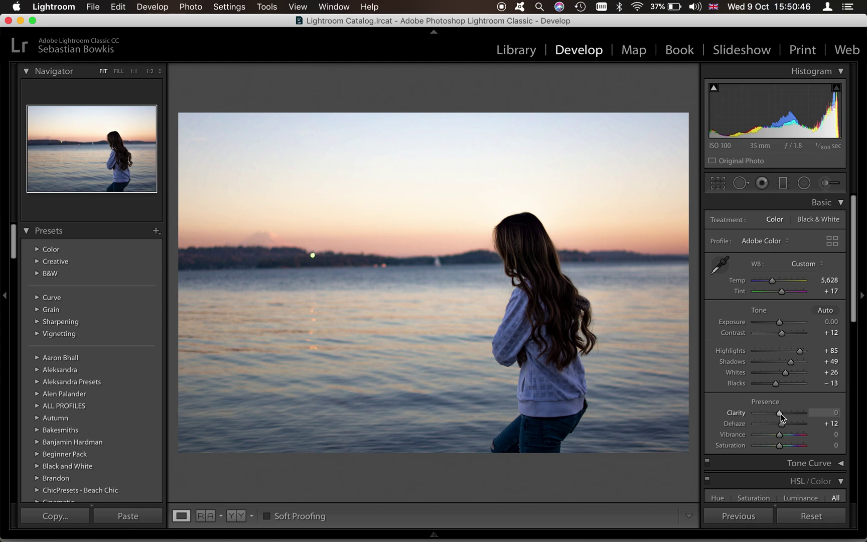
drag(782, 414, 783, 415)
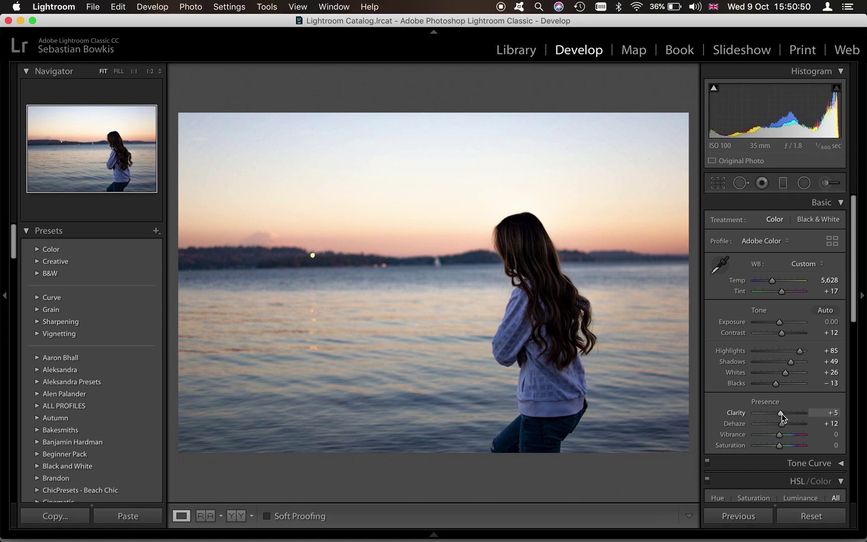
Open Calibration, setting Red Primary Hue to +33 and Blue Primary Hue to −41.
click(842, 203)
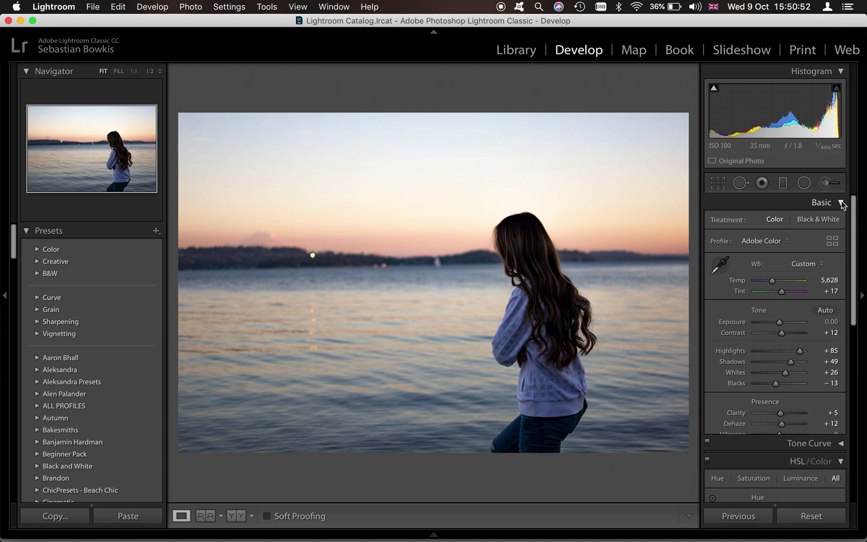
click(842, 239)
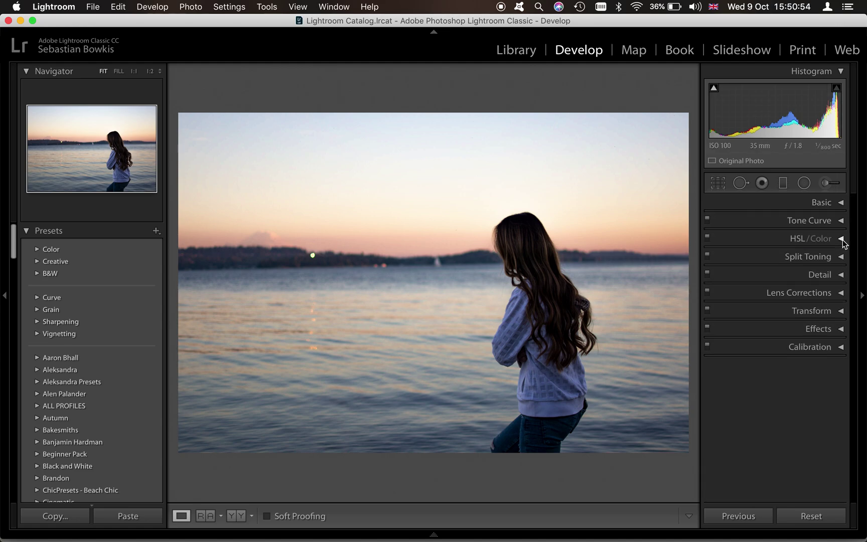
click(820, 348)
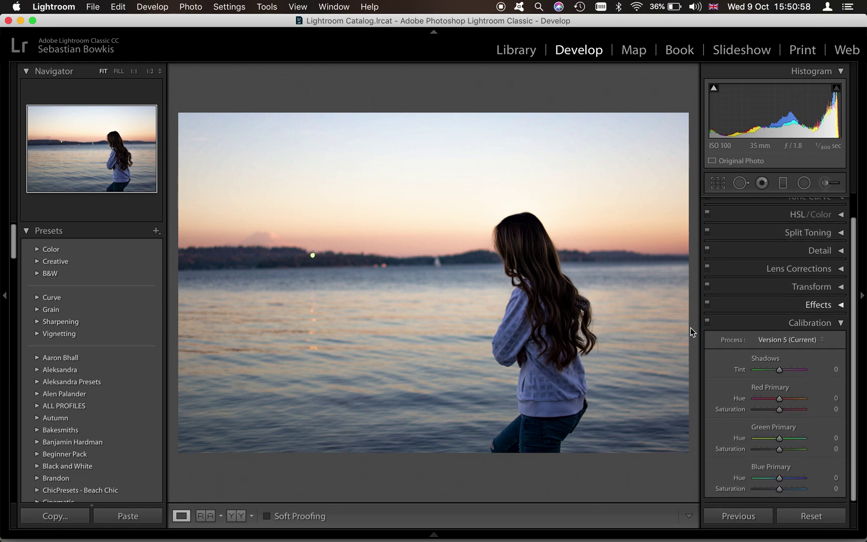
scroll(805, 235, up, 1)
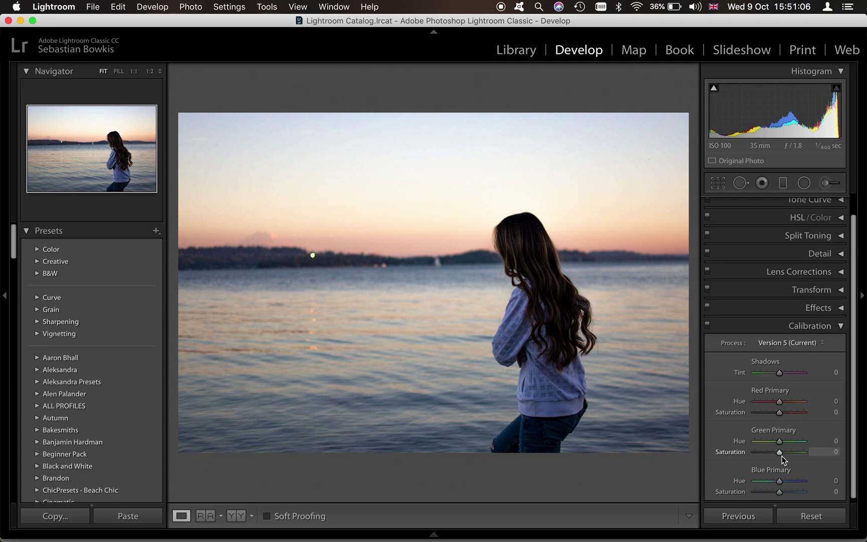
click(788, 402)
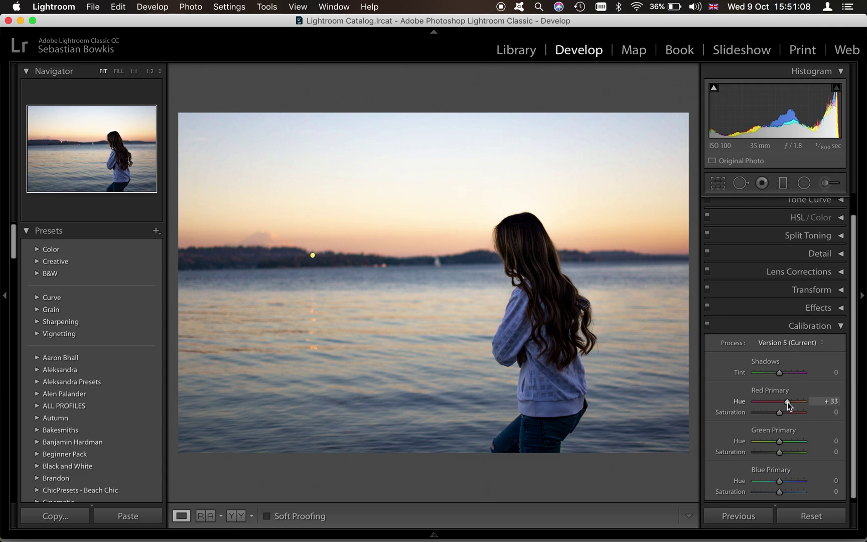
click(770, 481)
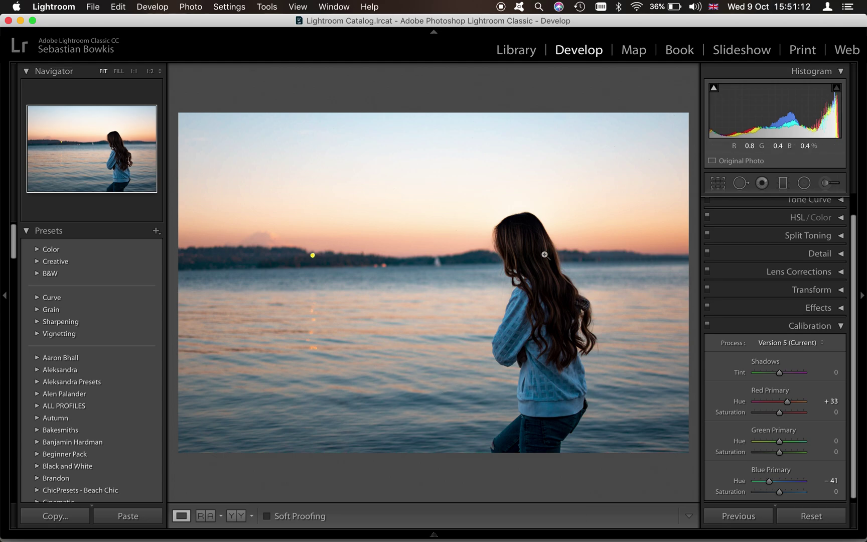
Try Red Primary Hue at −52 against the reference, then settle it at +2.
key(super+Tab)
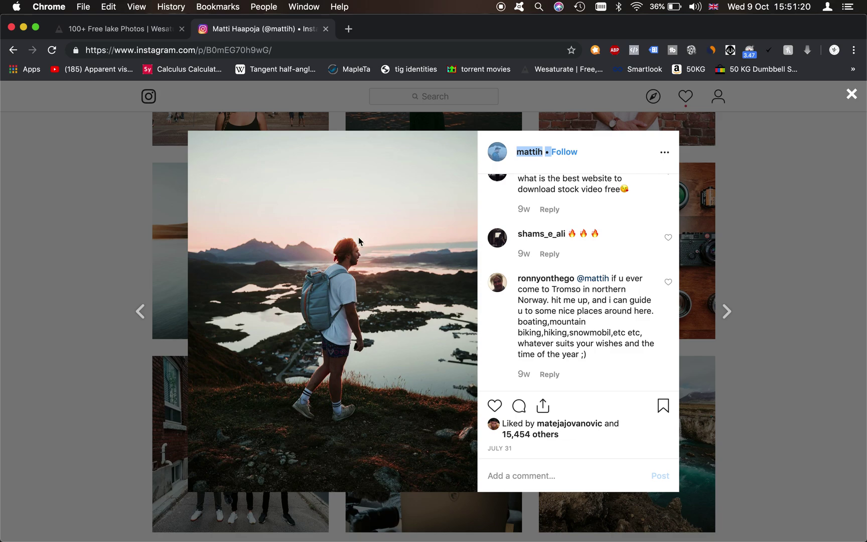
key(super+Tab)
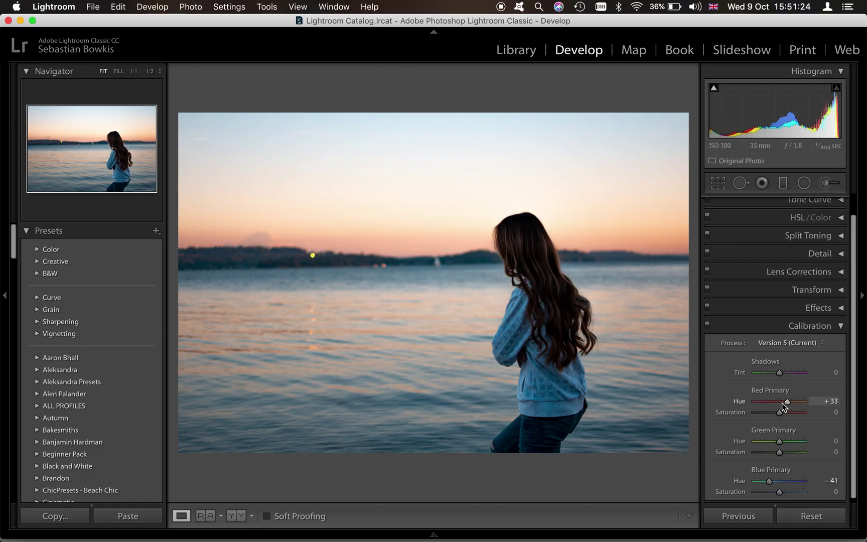
drag(784, 405, 781, 403)
drag(780, 403, 767, 403)
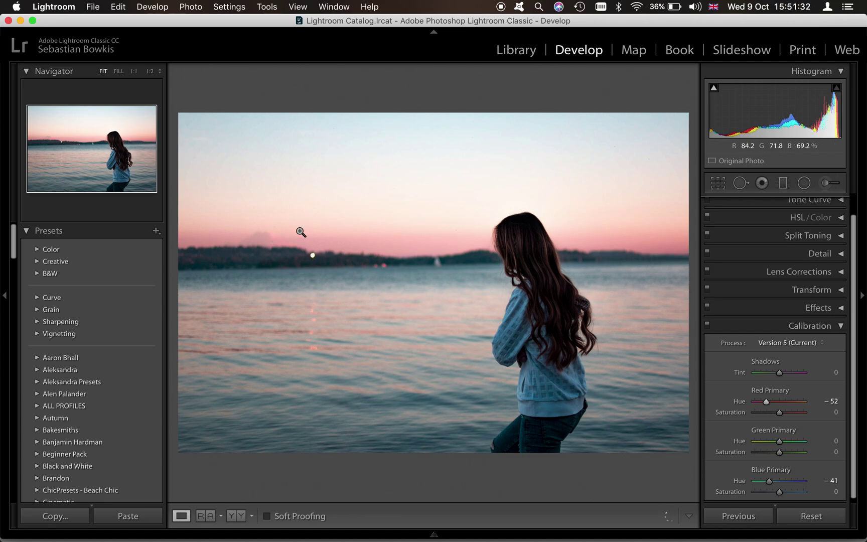
click(778, 403)
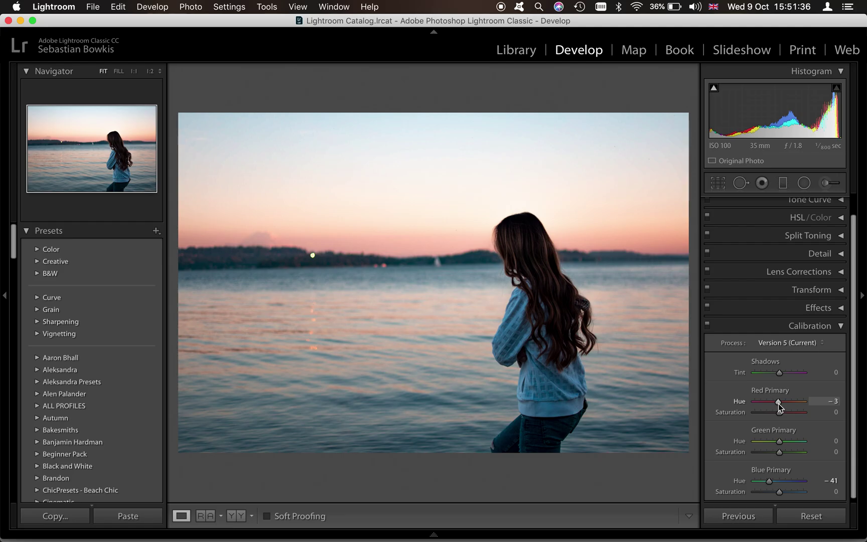
key(super+Tab)
key(super+Tab)
drag(778, 404, 781, 404)
scroll(78, 406, down, 10)
scroll(79, 405, down, 1)
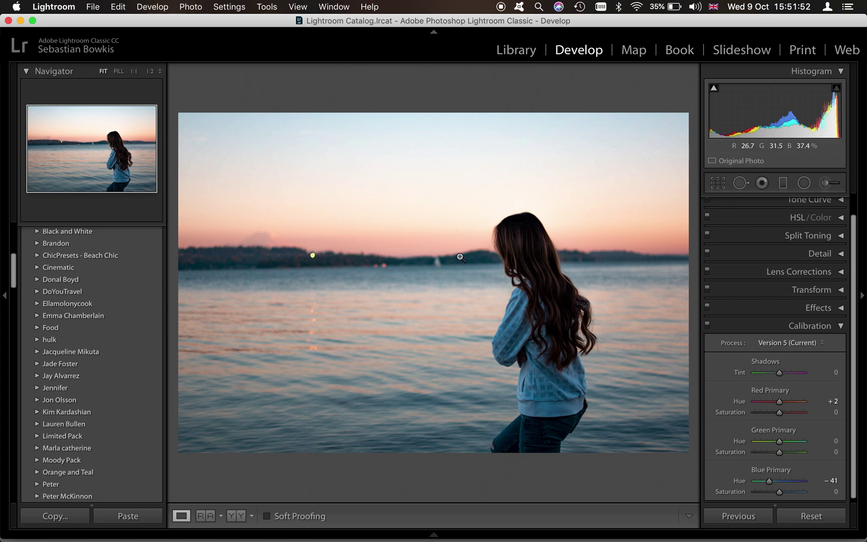
scroll(803, 429, down, 1)
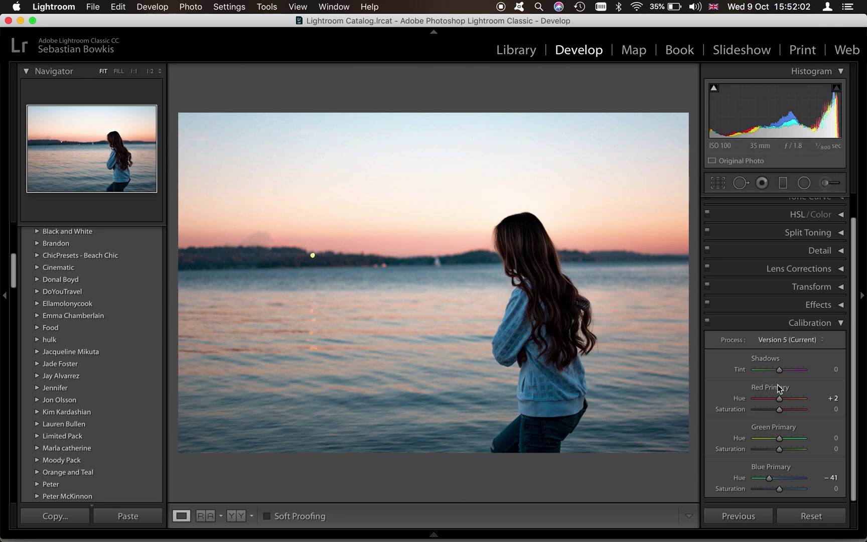
Swap Calibration for HSL/Color and set Red hue −33 and Orange hue +15.
click(842, 324)
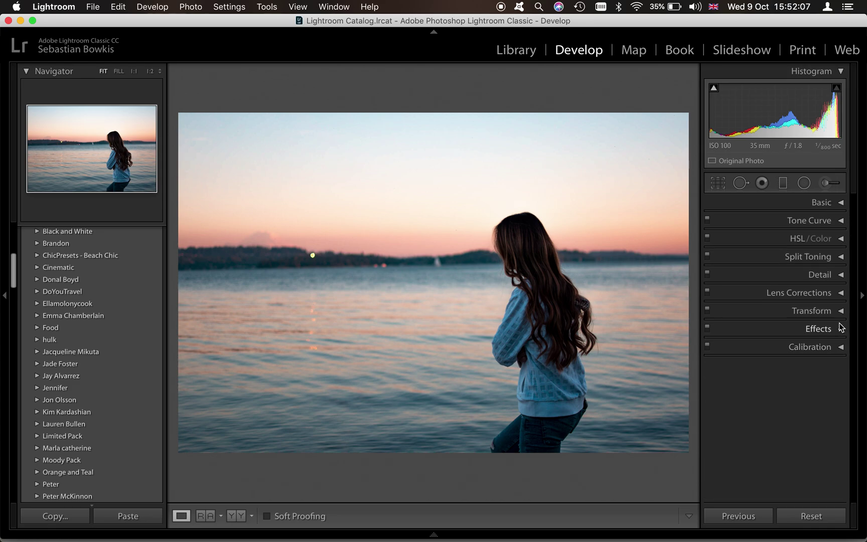
click(842, 239)
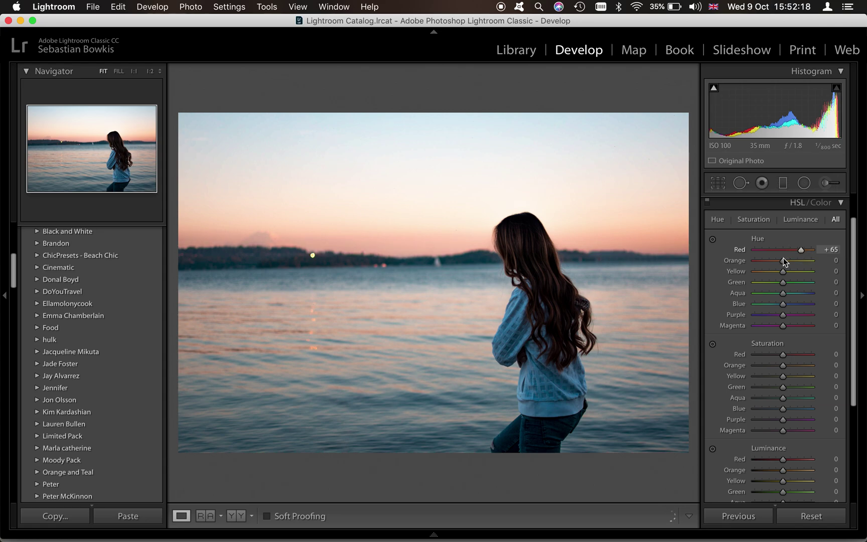
mouse_move(783, 258)
mouse_down()
mouse_move(759, 253)
mouse_move(774, 251)
mouse_up()
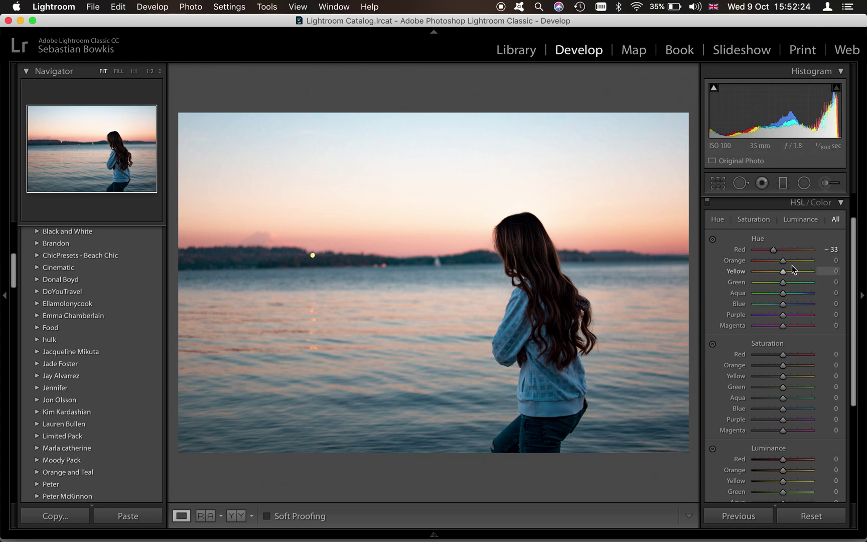
scroll(782, 260, up, 4)
scroll(781, 262, down, 6)
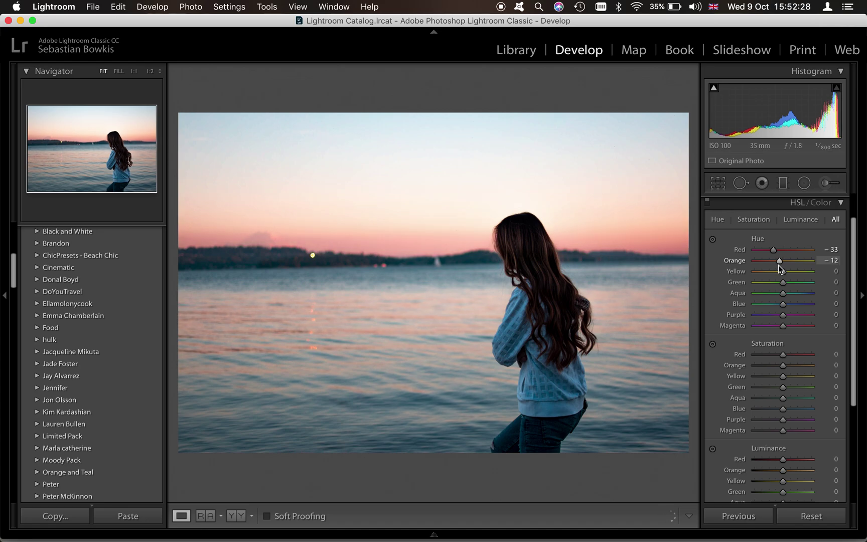
drag(779, 265, 786, 266)
Set Yellow hue to −15 and Green hue to −46, checking the reference.
key(super+Tab)
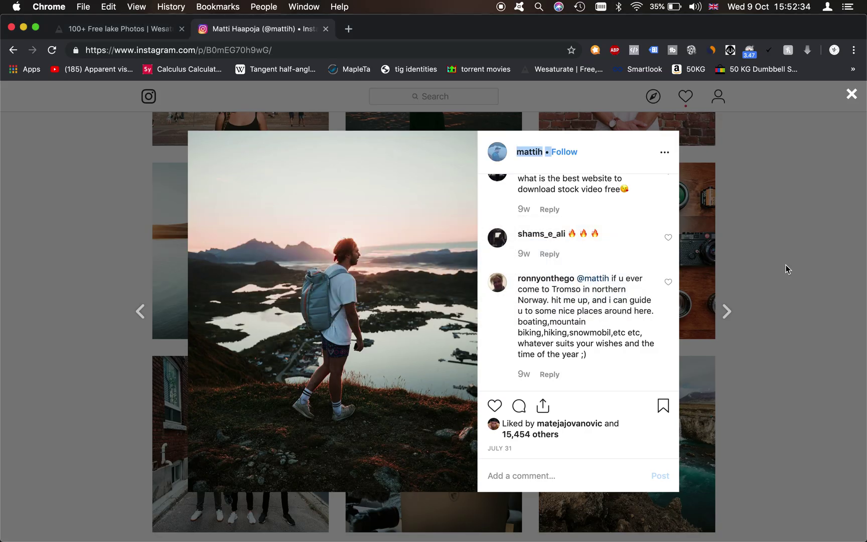
key(super+Tab)
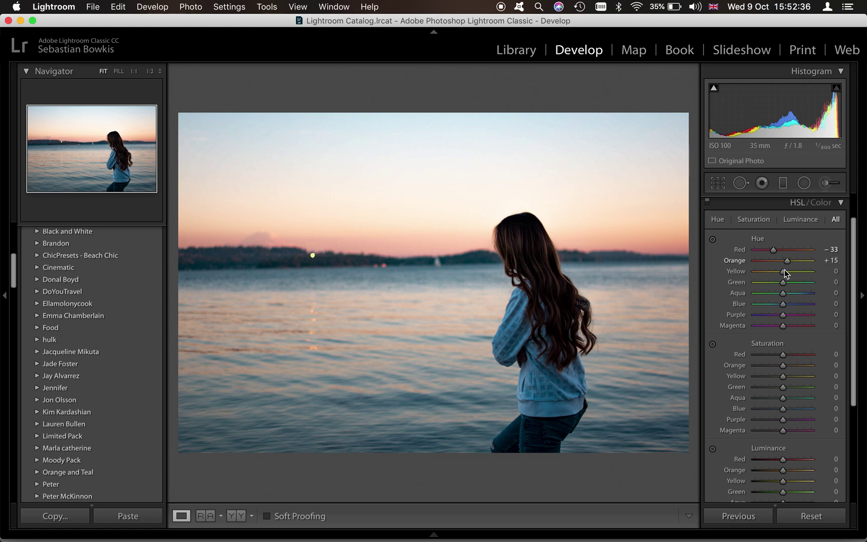
drag(782, 274, 779, 275)
key(super+Tab)
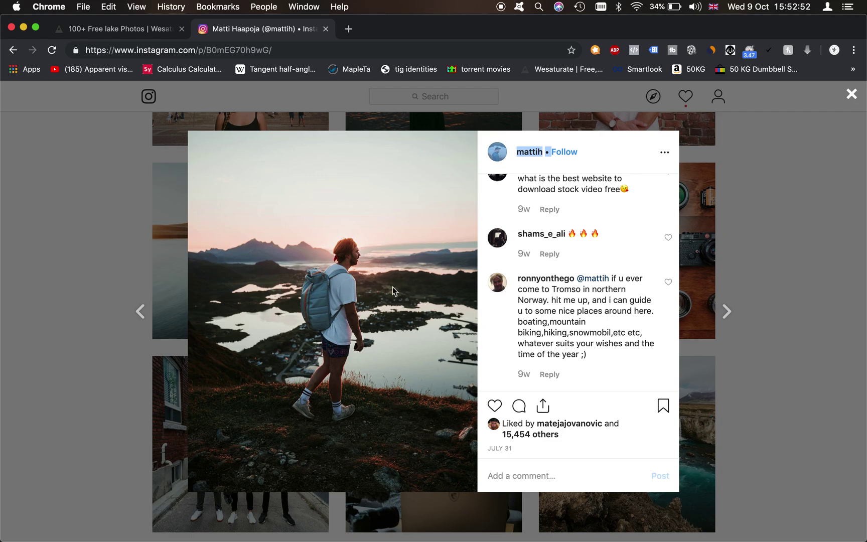
key(super+Tab)
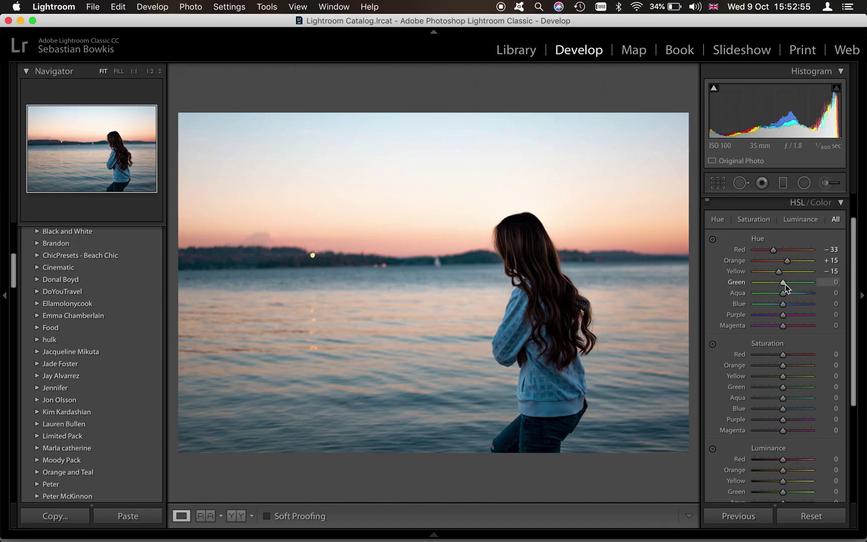
mouse_move(785, 283)
mouse_down()
mouse_move(807, 282)
mouse_move(764, 289)
mouse_move(772, 282)
mouse_up()
key(super+Tab)
key(super+Tab)
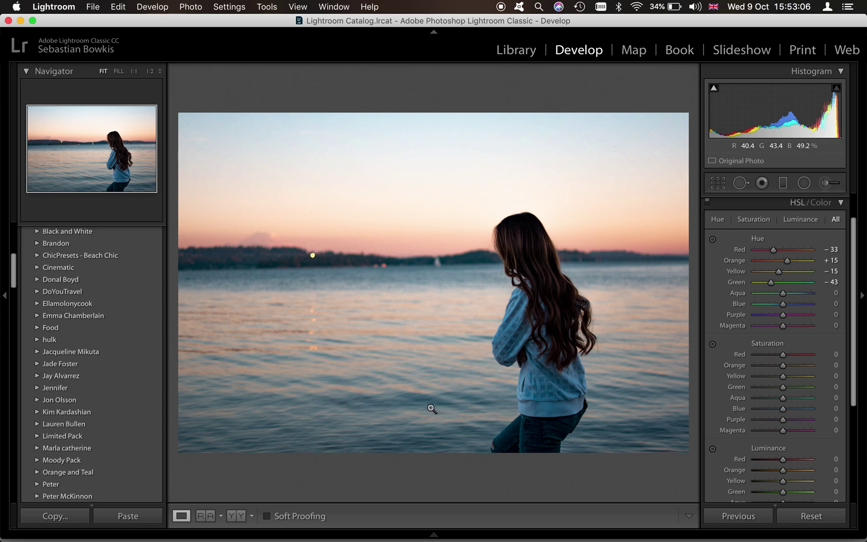
drag(771, 283, 769, 283)
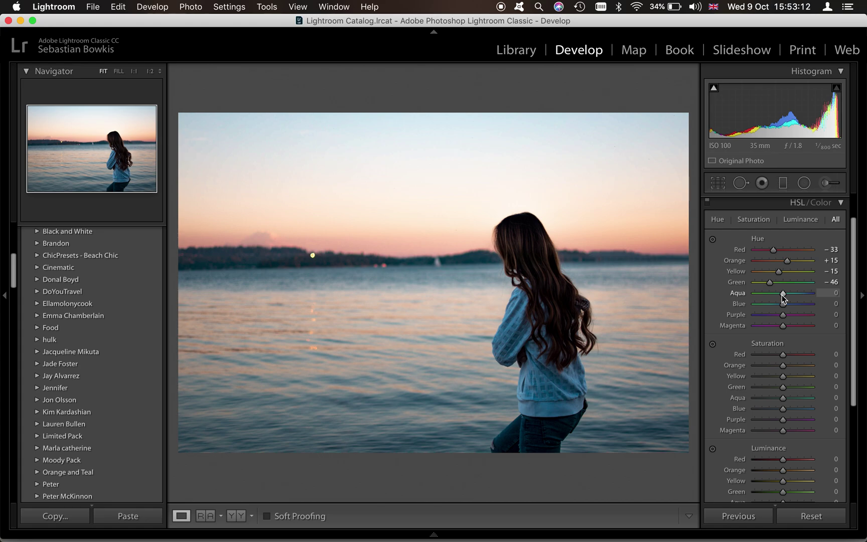
Set Aqua hue to −17 and, after testing extremes, Blue hue to +12.
drag(782, 295, 778, 297)
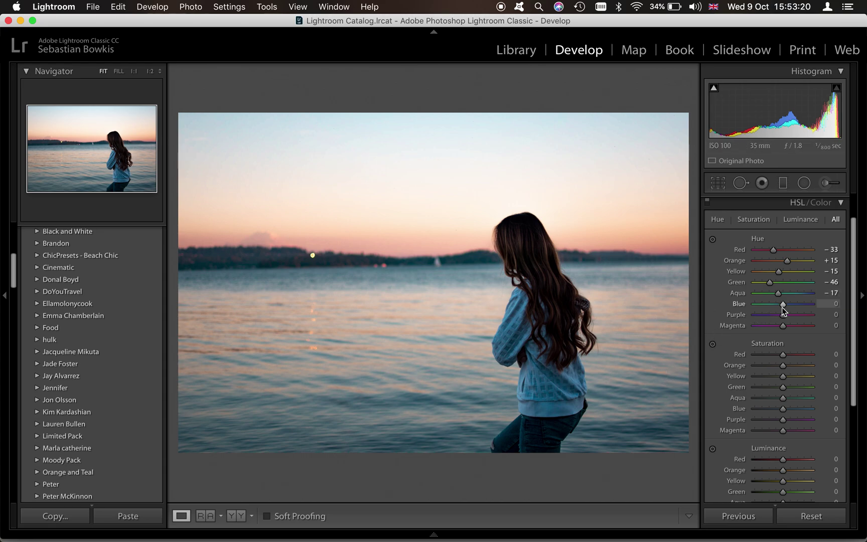
drag(784, 306, 773, 306)
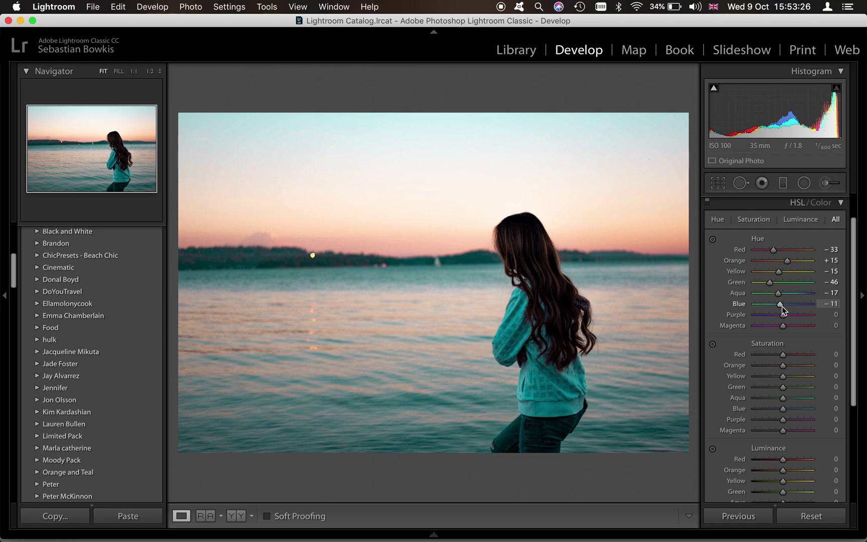
drag(782, 307, 785, 307)
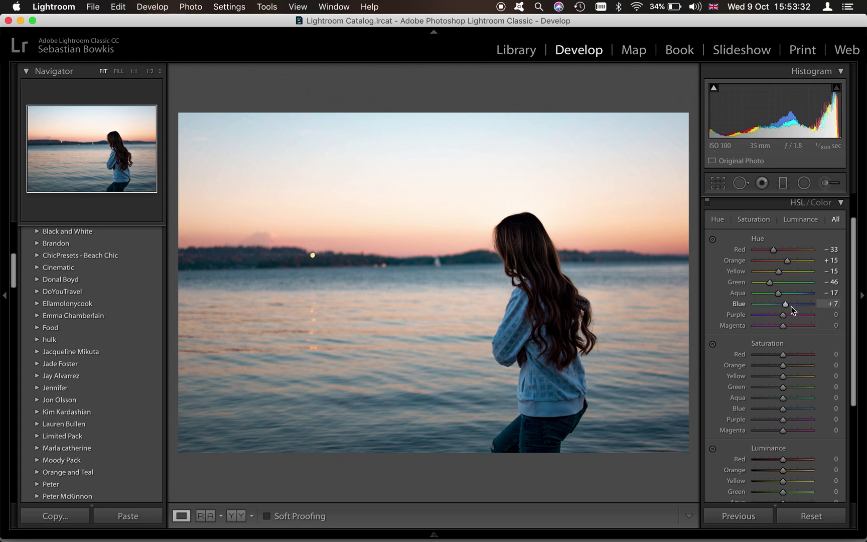
click(814, 305)
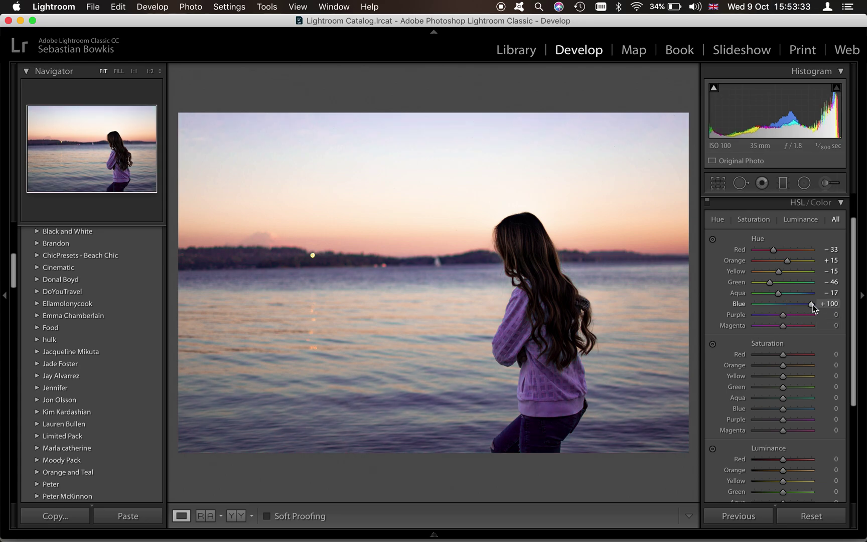
click(786, 305)
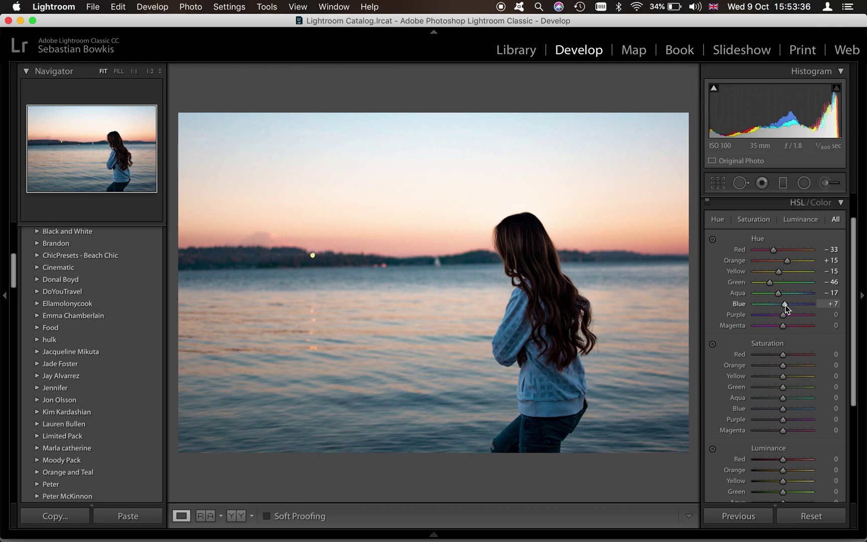
drag(786, 306, 788, 306)
key(super+Tab)
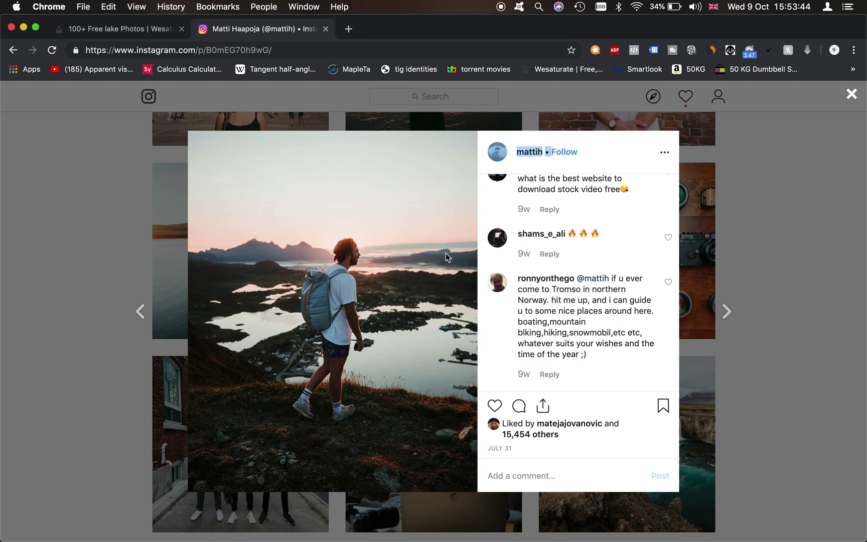
key(super+Tab)
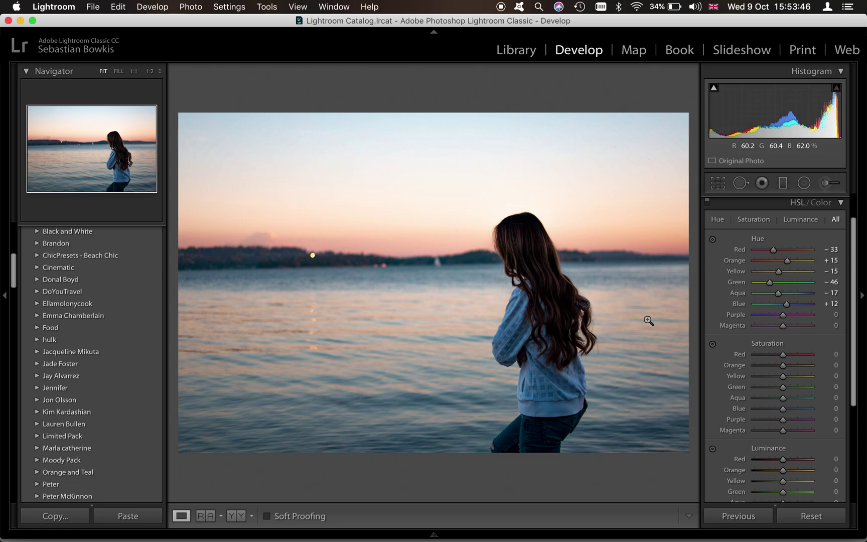
key(super+Tab)
key(super+Tab)
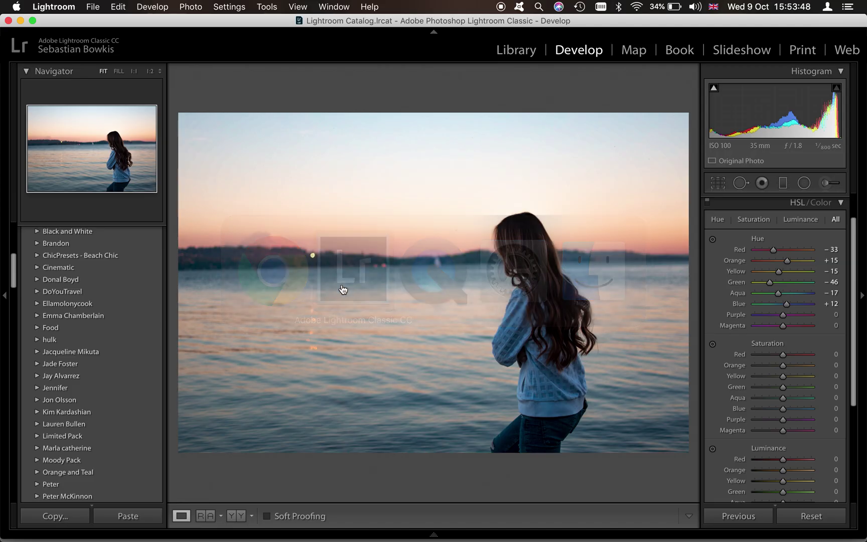
scroll(797, 340, down, 2)
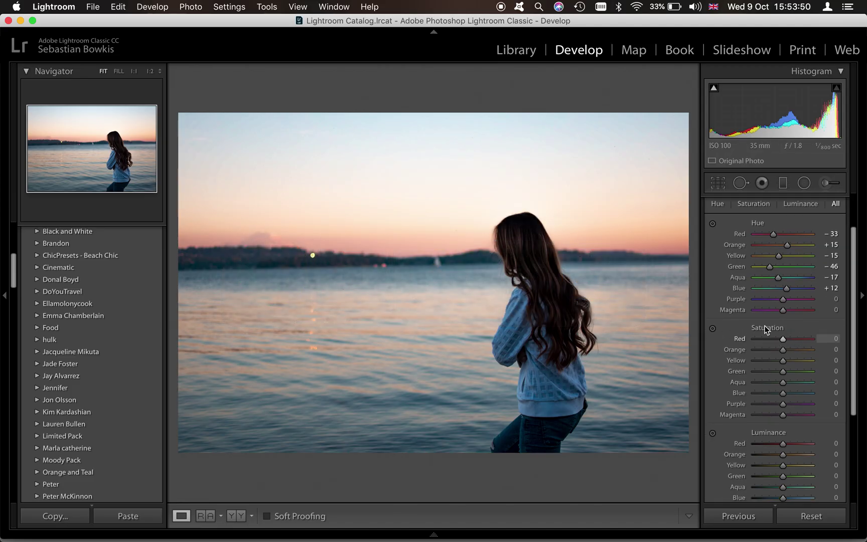
Shift Purple hue to +19 and Magenta hue to −71.
drag(784, 299, 764, 315)
scroll(780, 314, down, 4)
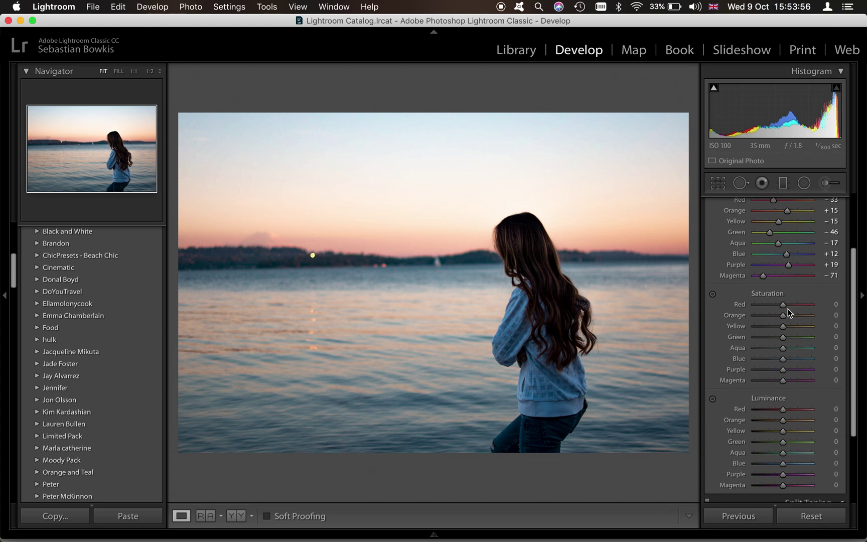
scroll(784, 260, down, 1)
scroll(768, 262, down, 1)
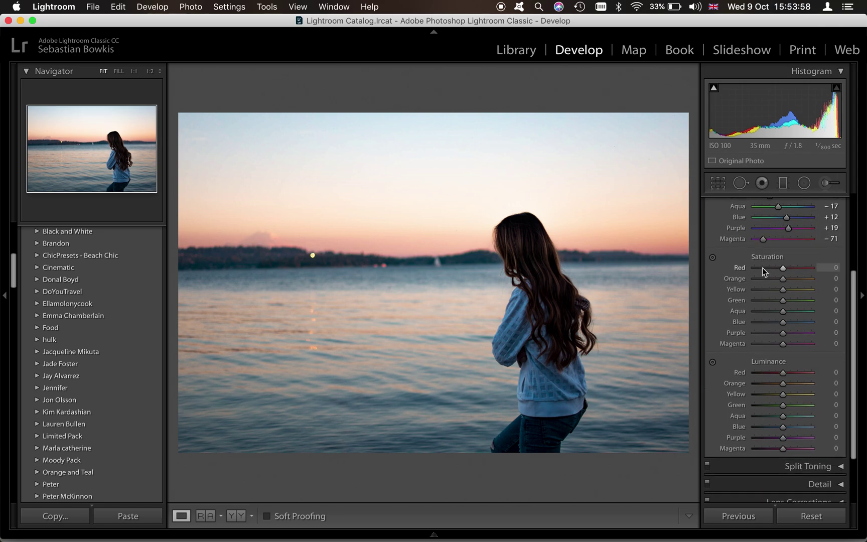
key(super+Tab)
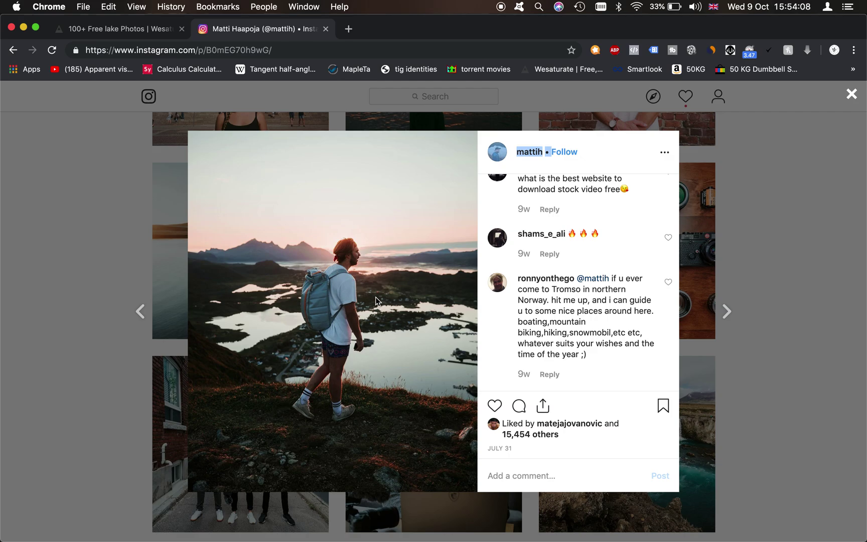
key(super+Tab)
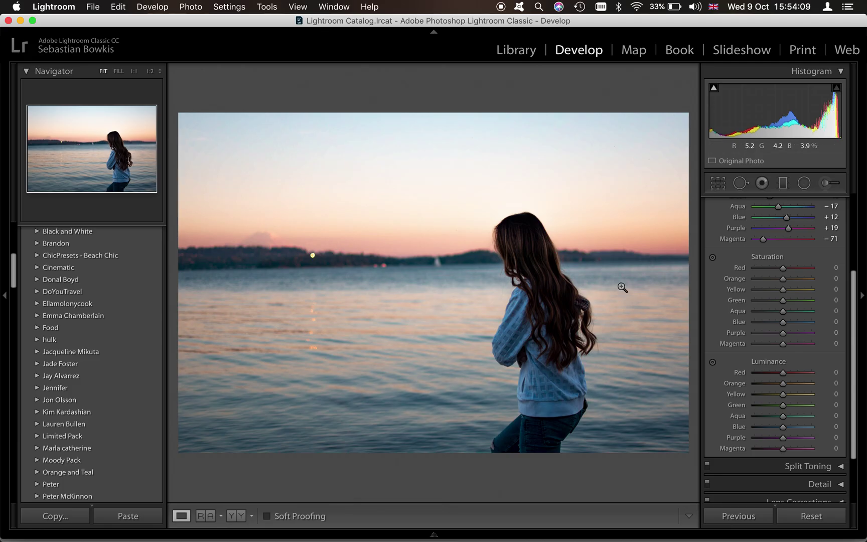
Set saturation Red +13, Orange +9, Yellow +18, Aqua +58 and lower Blue.
click(793, 268)
drag(791, 269, 786, 280)
click(791, 280)
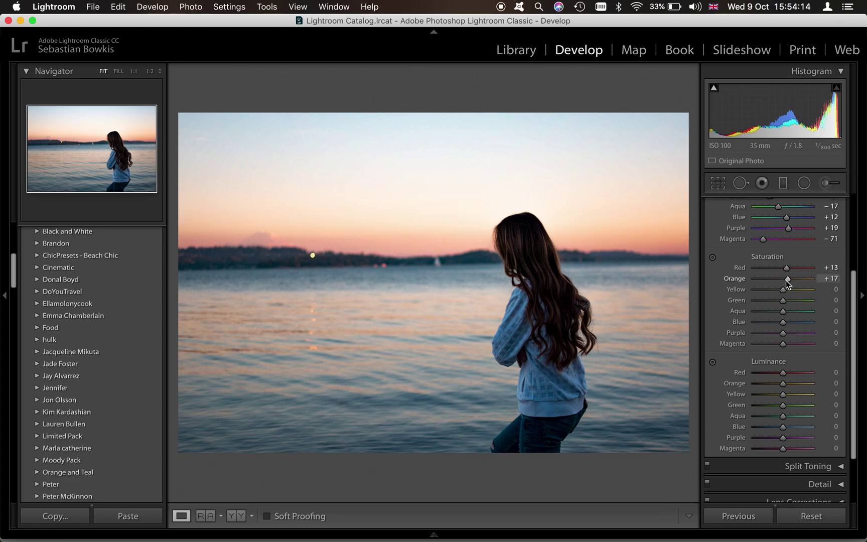
click(789, 290)
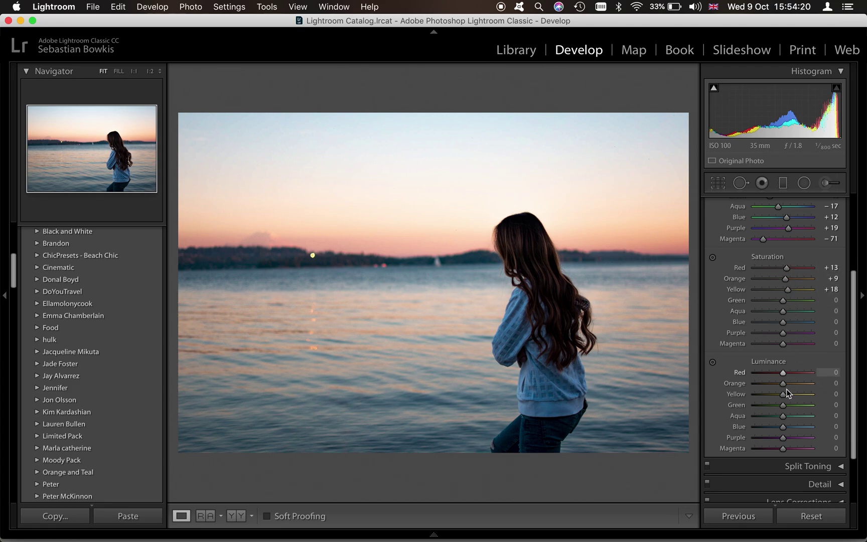
click(776, 323)
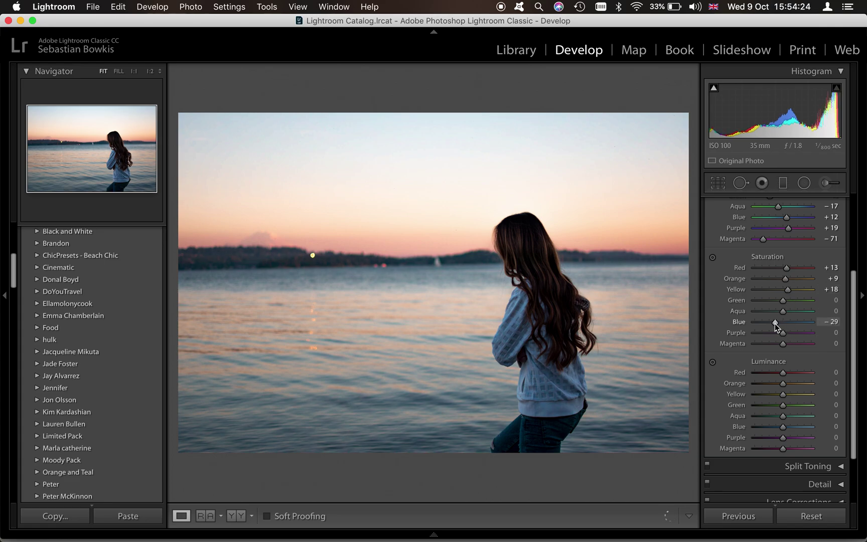
click(792, 311)
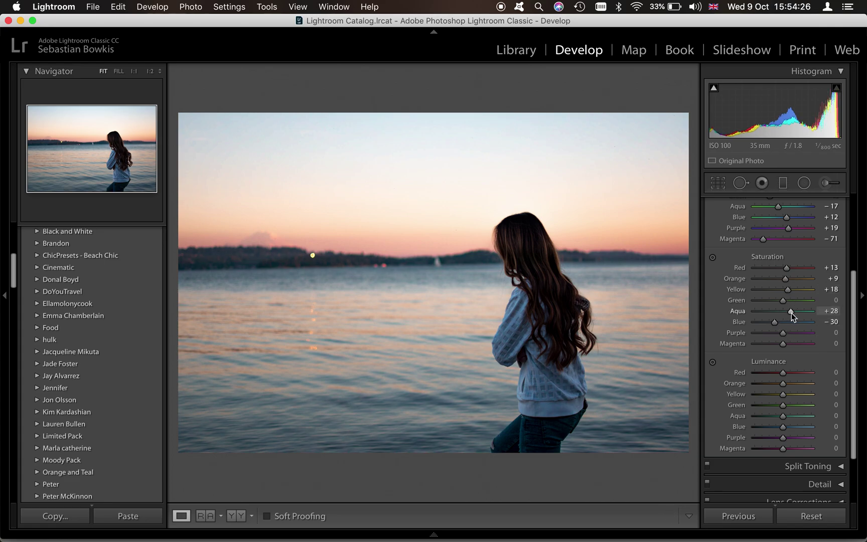
drag(792, 312, 769, 322)
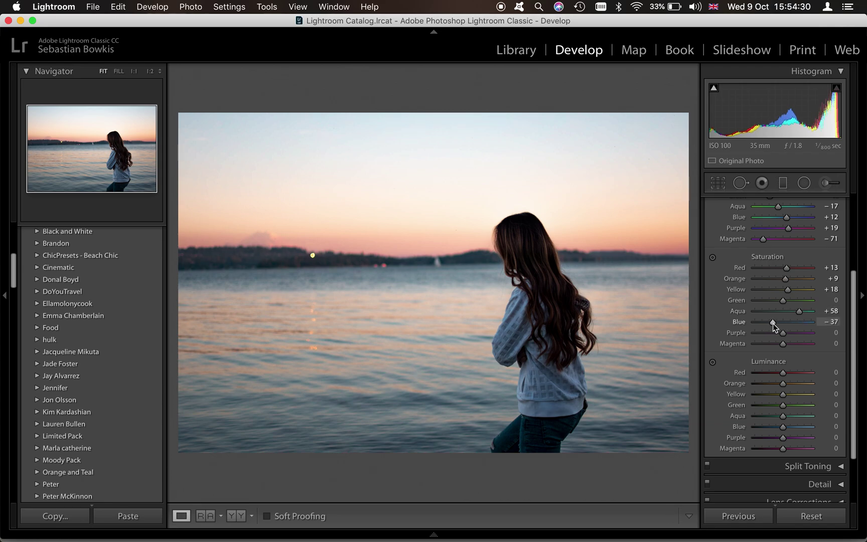
Set saturation Blue −18, Purple +36, Magenta +40 and Green −32.
key(super+Tab)
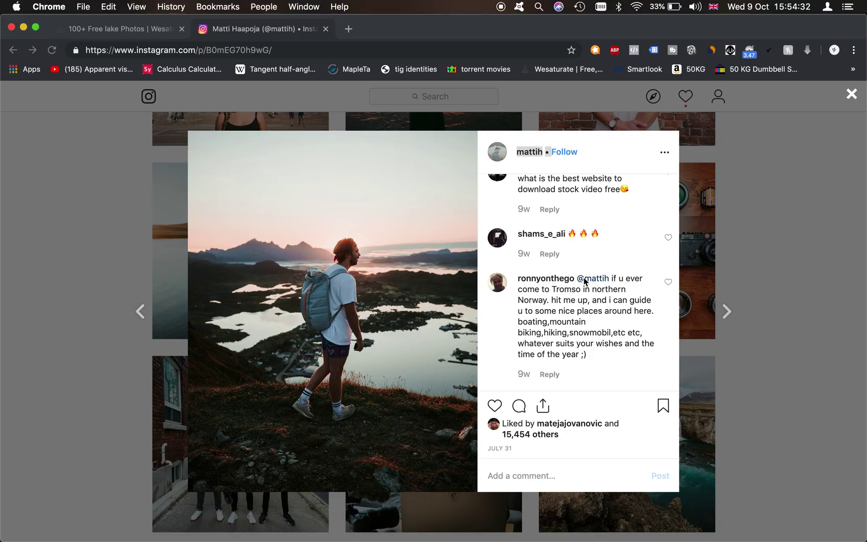
key(super+Tab)
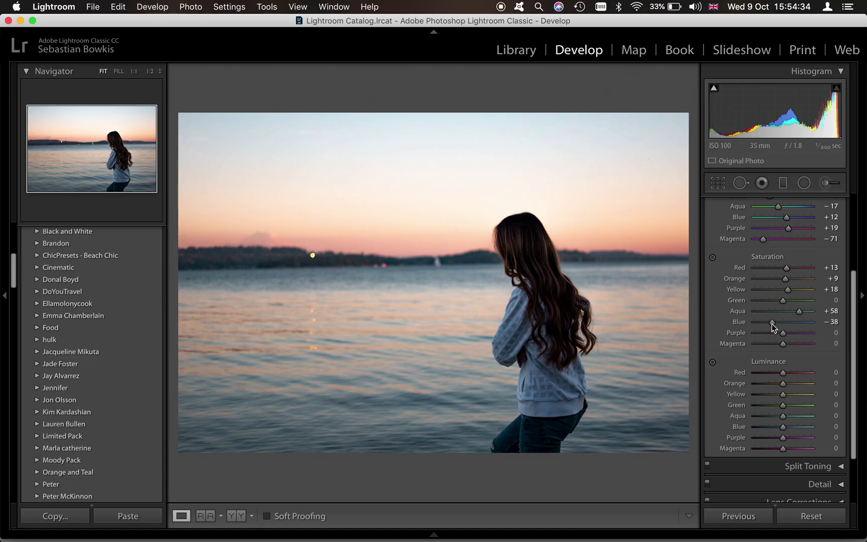
drag(773, 323, 778, 325)
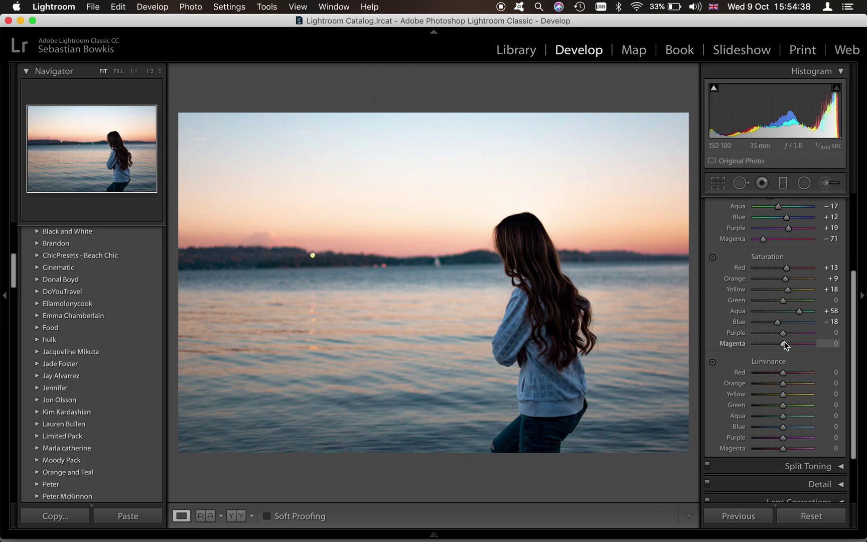
mouse_move(783, 332)
mouse_down()
mouse_move(794, 333)
mouse_move(794, 344)
mouse_up()
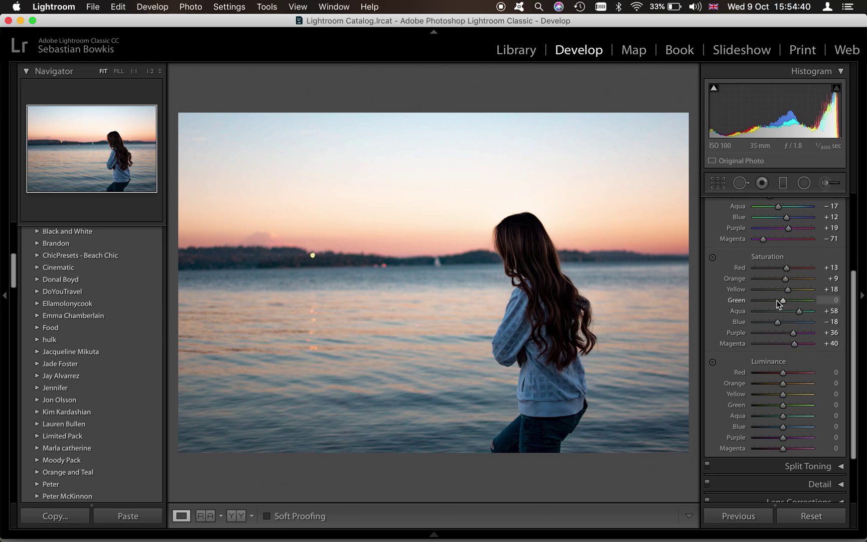
drag(772, 300, 776, 300)
scroll(791, 347, down, 2)
scroll(788, 351, down, 2)
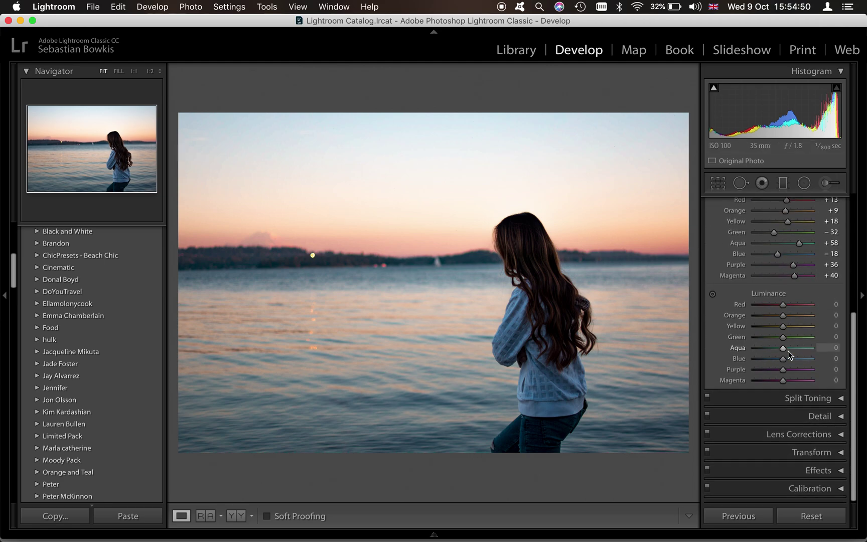
key(super+Tab)
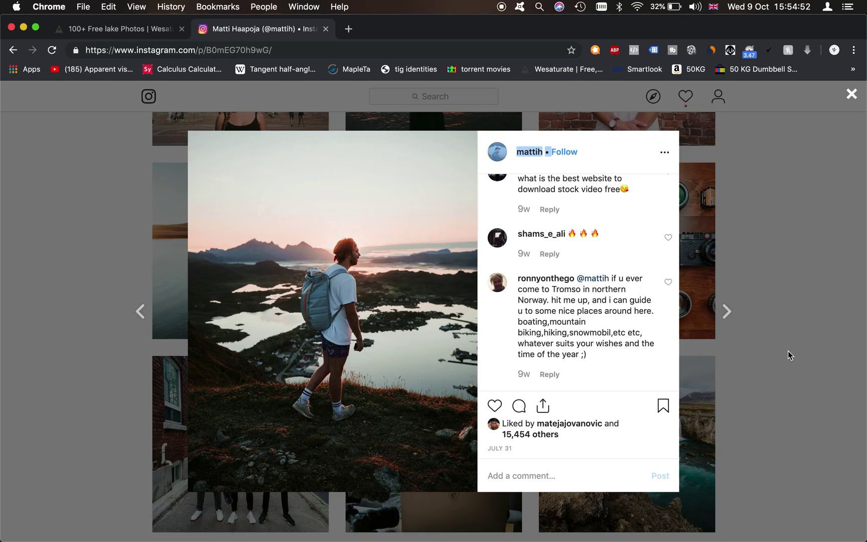
key(super+Tab)
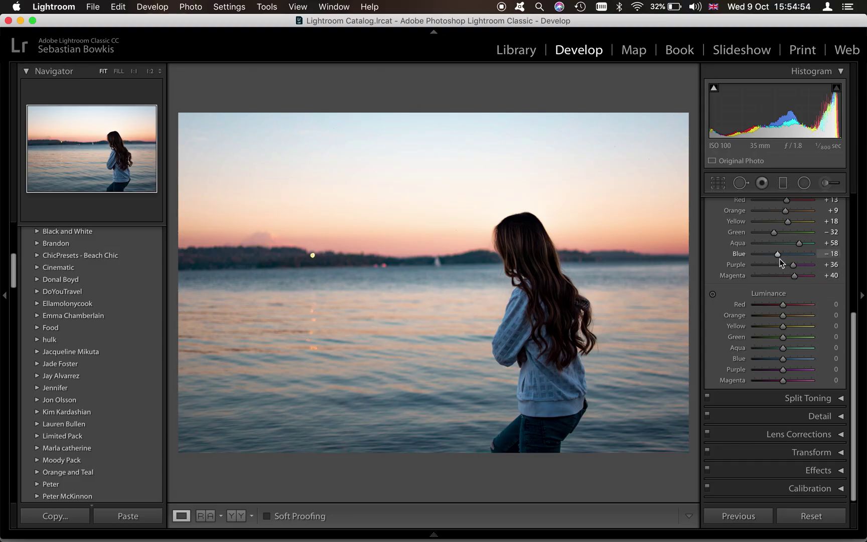
Raise luminance of Red to +11 and Orange to +21.
click(791, 305)
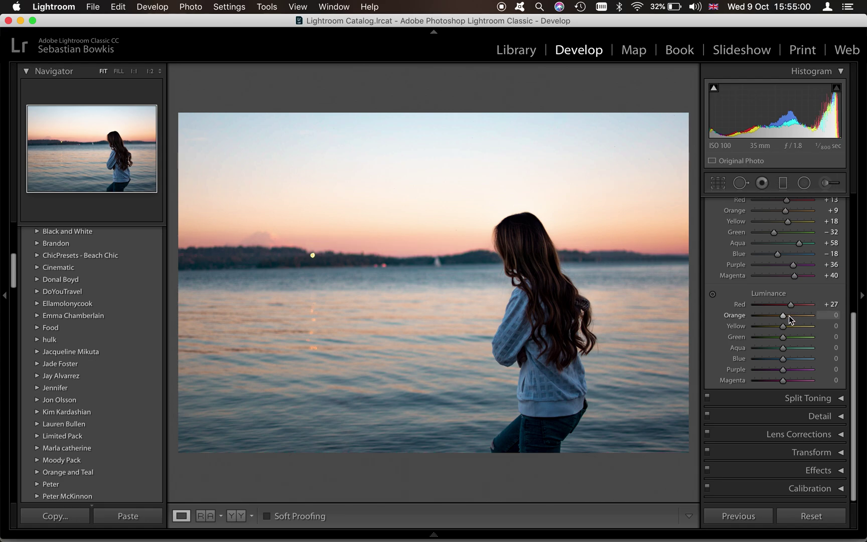
drag(790, 316, 786, 316)
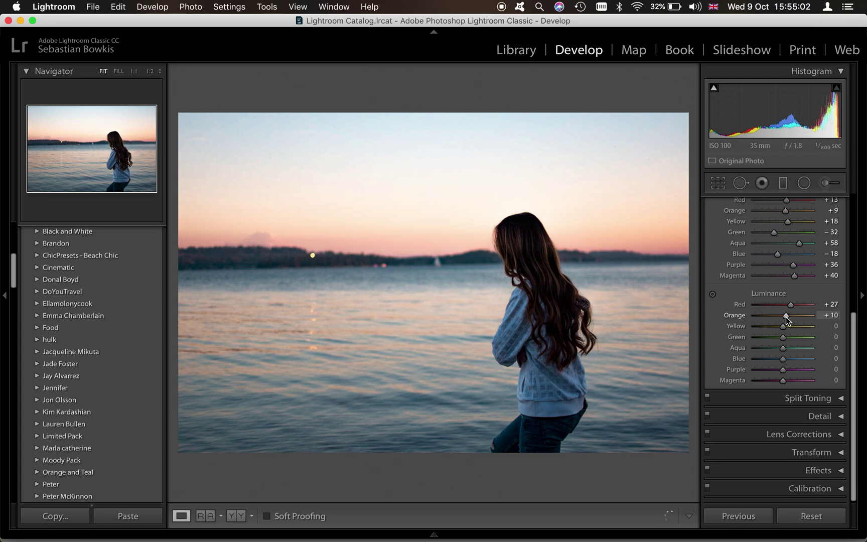
key(super+Tab)
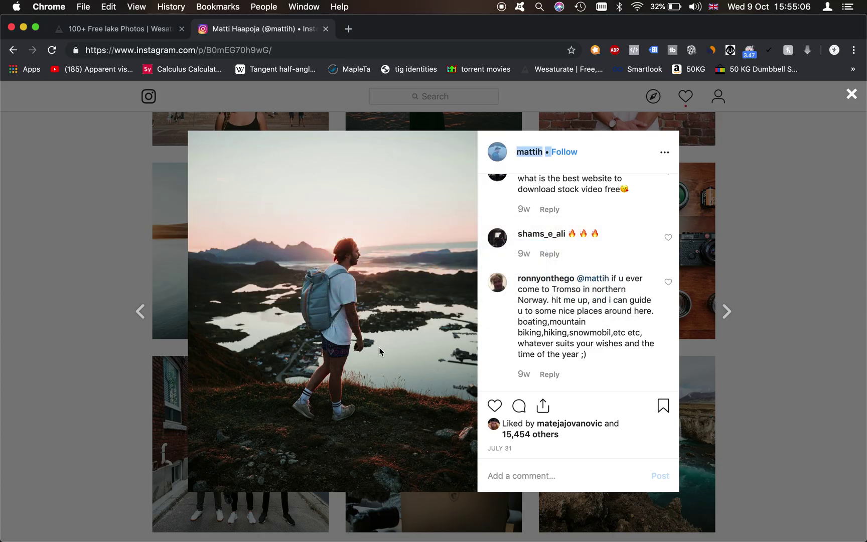
key(super+Tab)
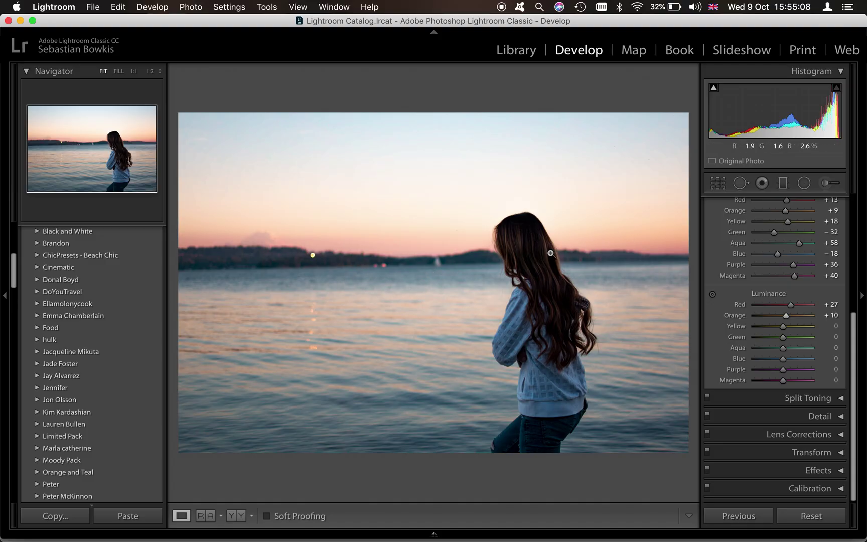
key(super+Tab)
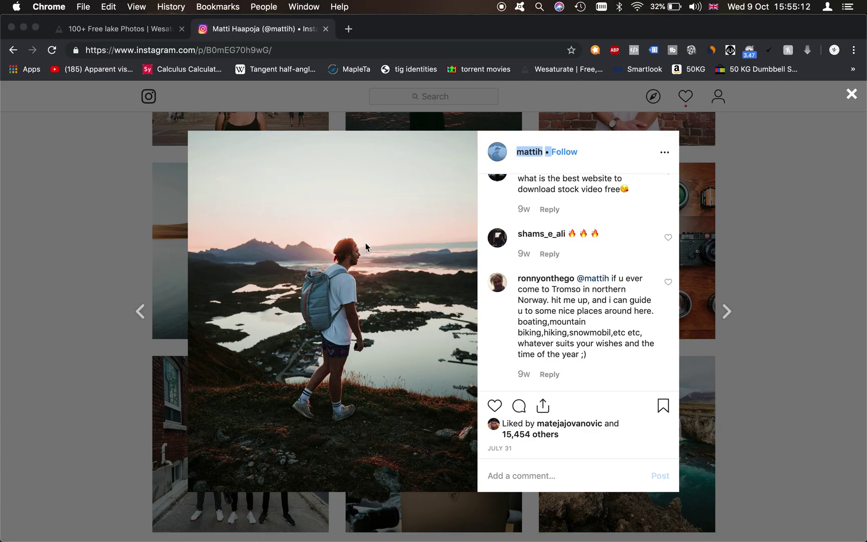
key(super+Tab)
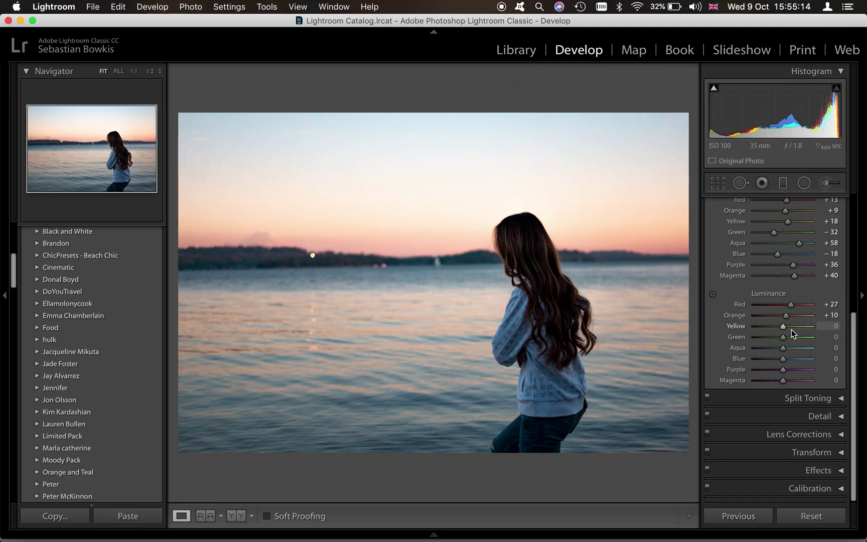
Set luminance Yellow +34, Aqua +20 and Blue +32, then collapse HSL/Color.
drag(791, 330, 790, 316)
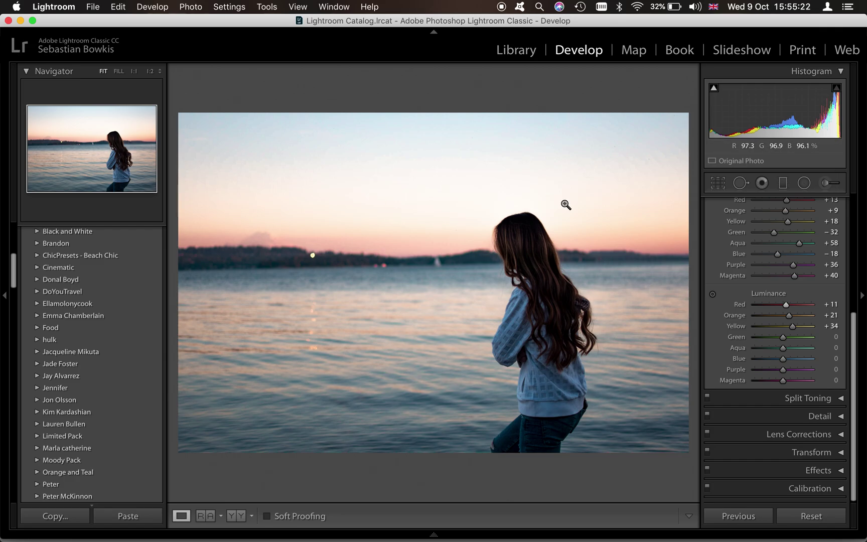
key(super+Tab)
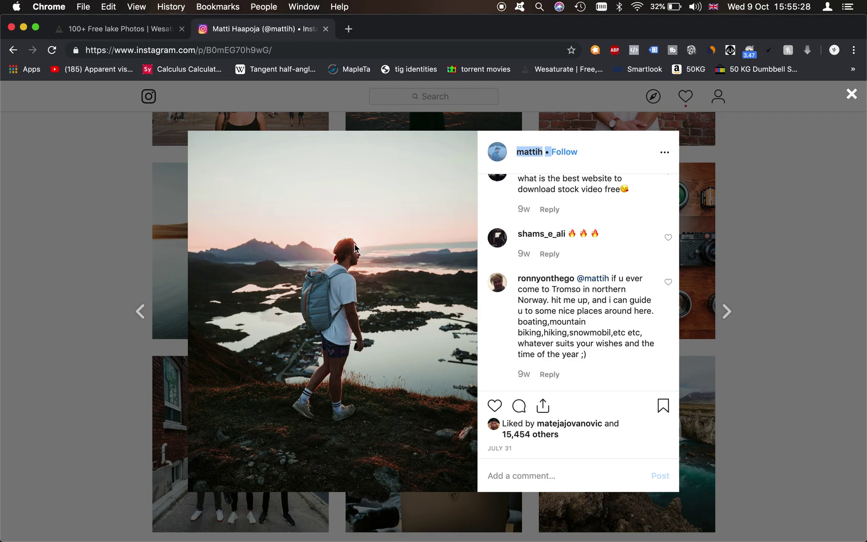
key(super+Tab)
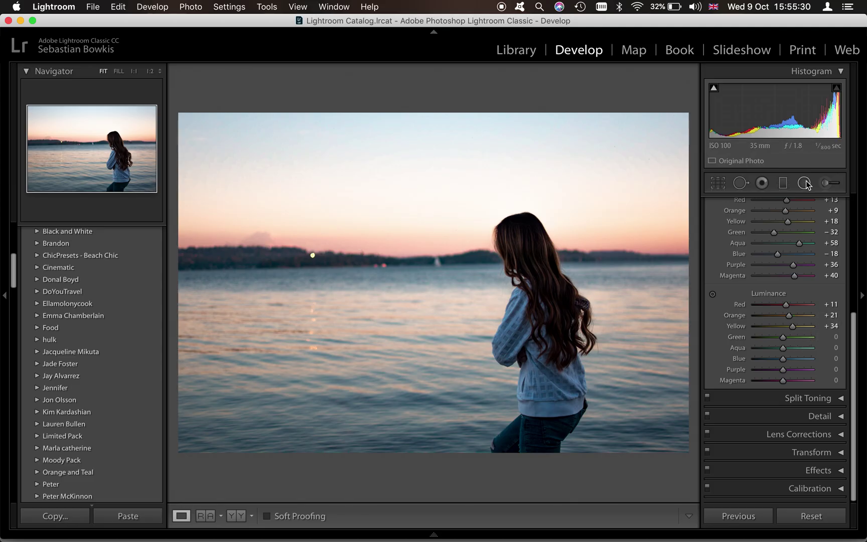
click(788, 348)
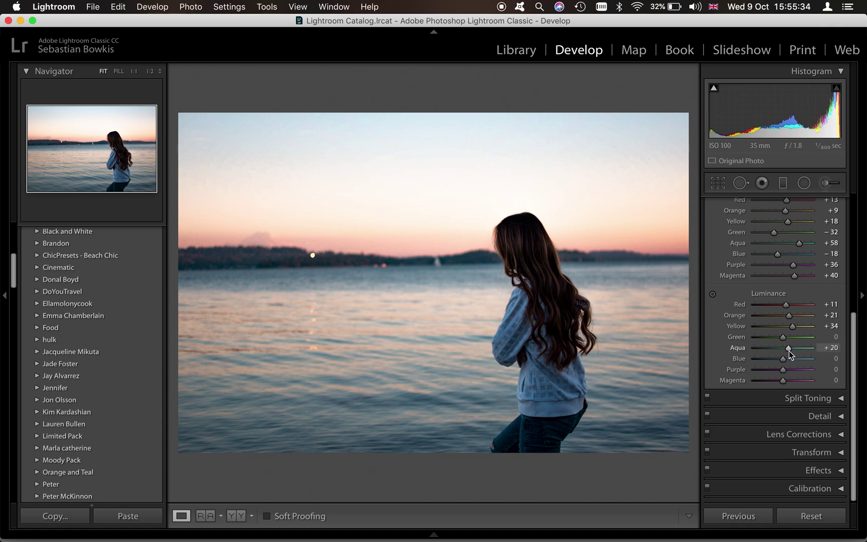
drag(794, 360, 793, 361)
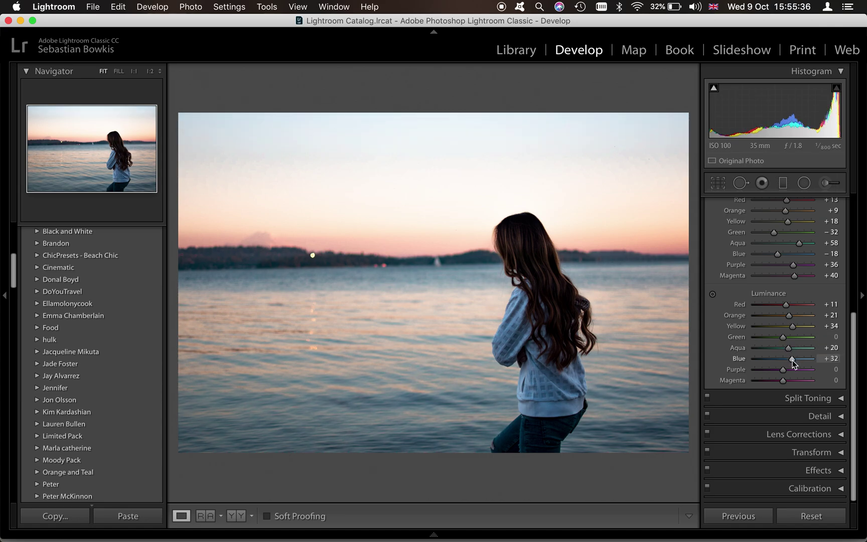
scroll(790, 352, up, 6)
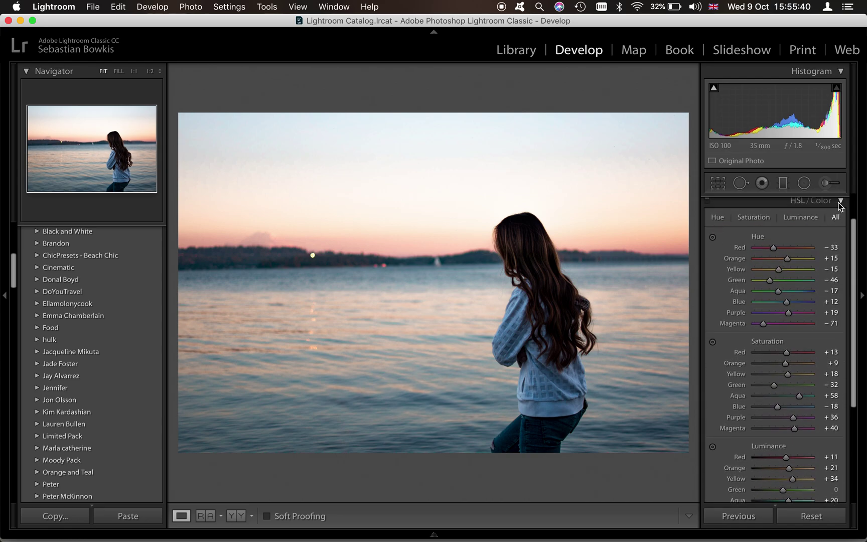
click(841, 202)
Toggle the Before/After view to compare the graded photo with the original.
key(backslash)
key(backslash)
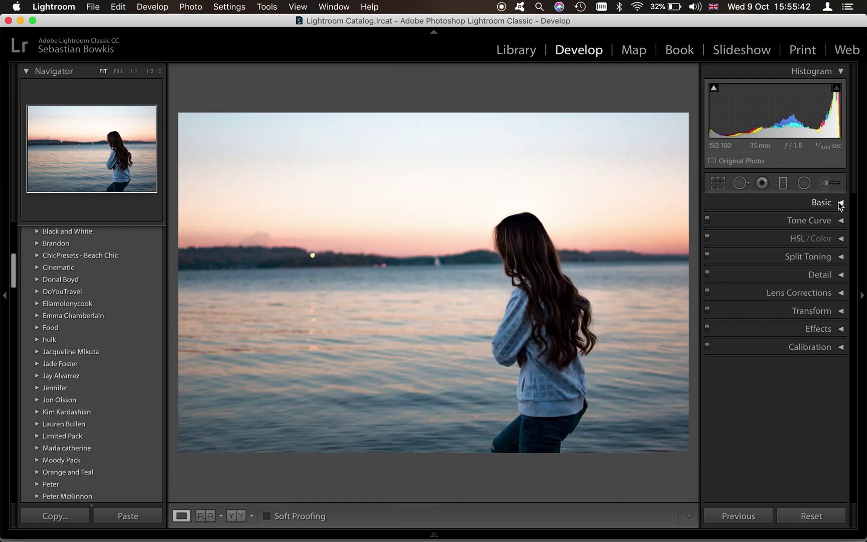
key(backslash)
key(backslash)
key(backslash)
key(backslash)
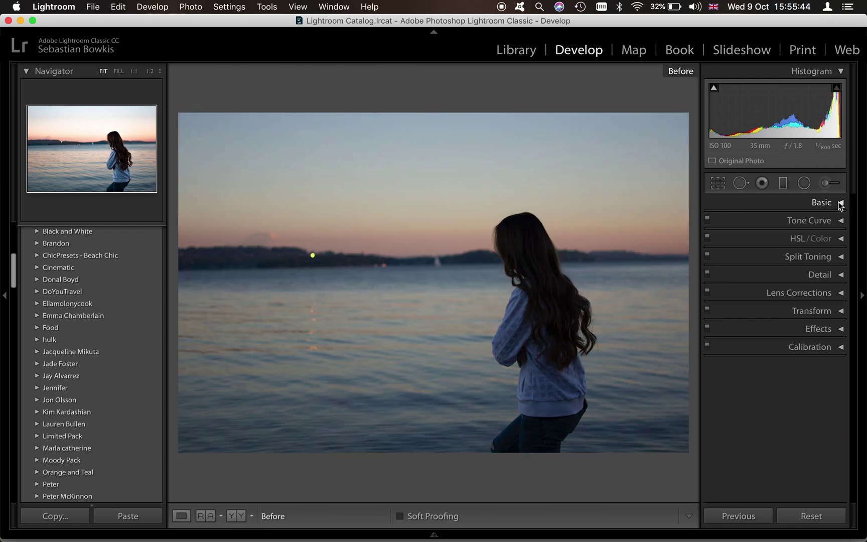
key(backslash)
key(backslash)
Flip between the Lightroom edit and the Instagram reference post in Chrome.
key(super+Tab)
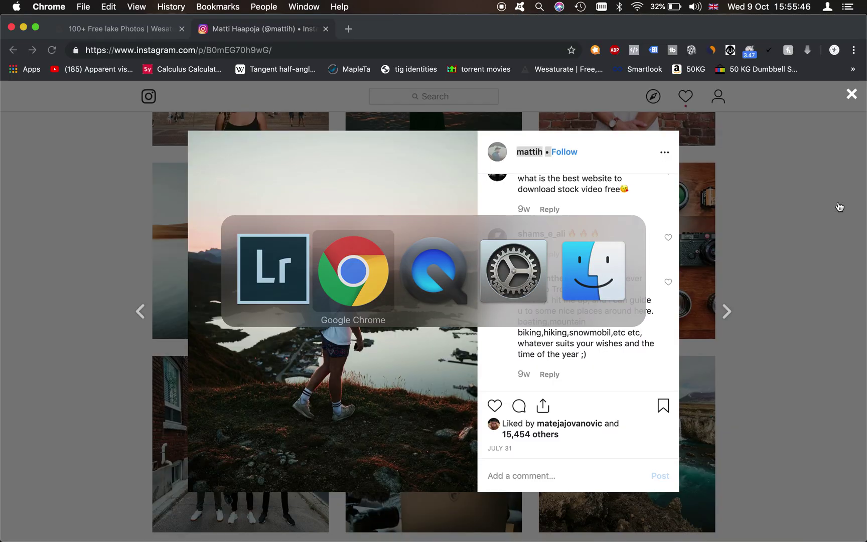
key(super+Tab)
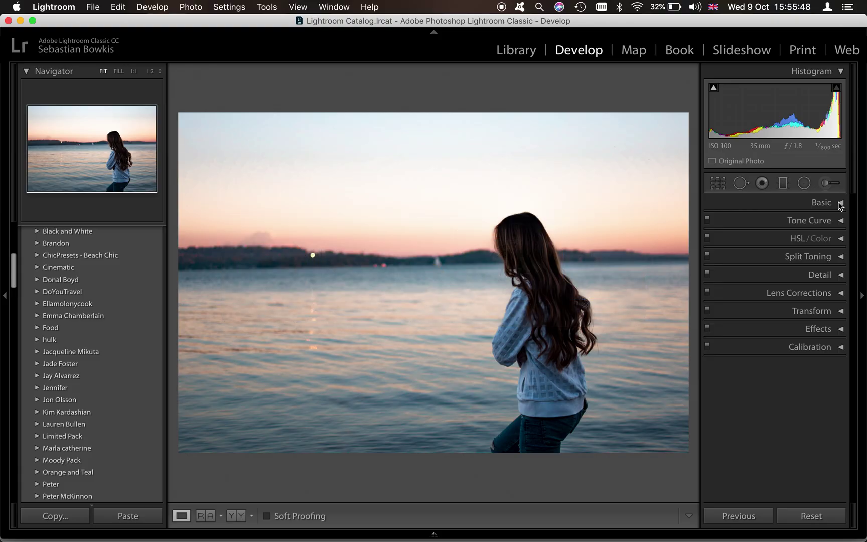
key(super+Tab)
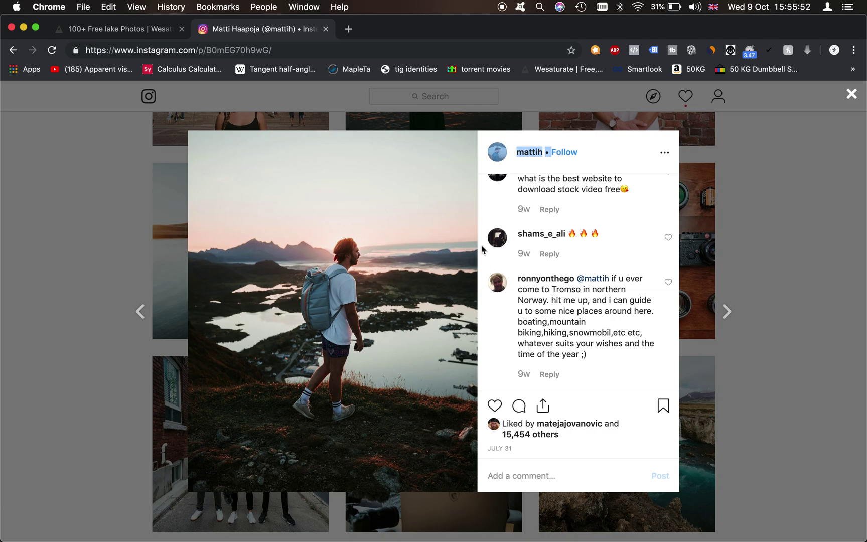
key(super+Tab)
key(super+Tab)
key(super+Tab)
key(super+Tab)
key(super+Tab)
Review and collapse the Calibration panel, then select the Adjustment Brush.
click(811, 346)
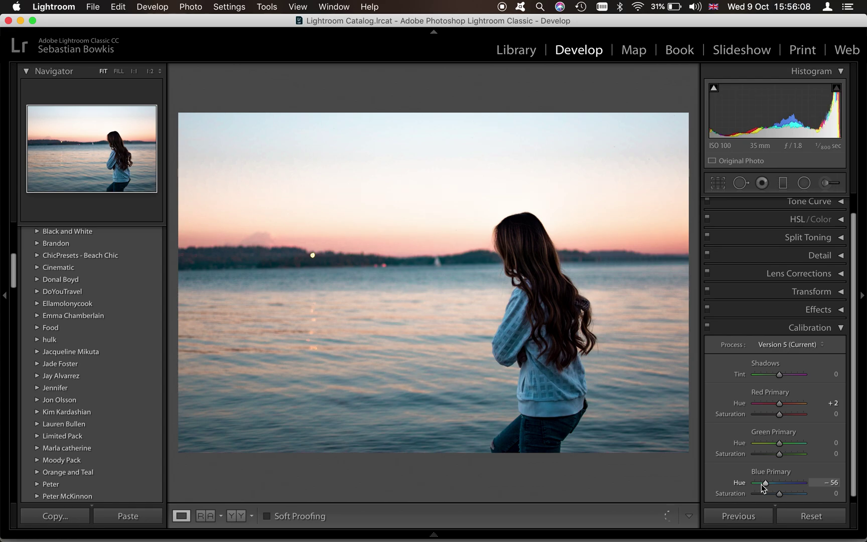
click(841, 330)
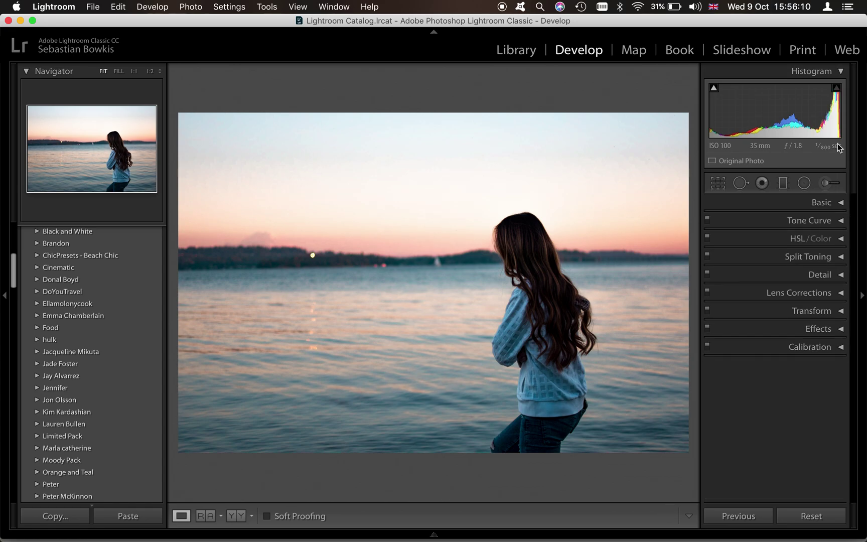
click(828, 184)
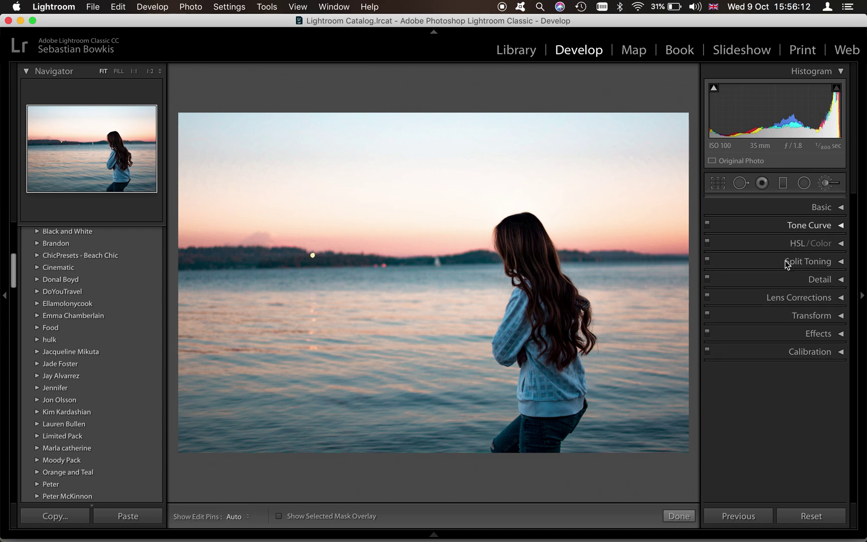
Reset brush warmth to 0, set highlights near 30, and paint a dab on the hair top.
double_click(732, 238)
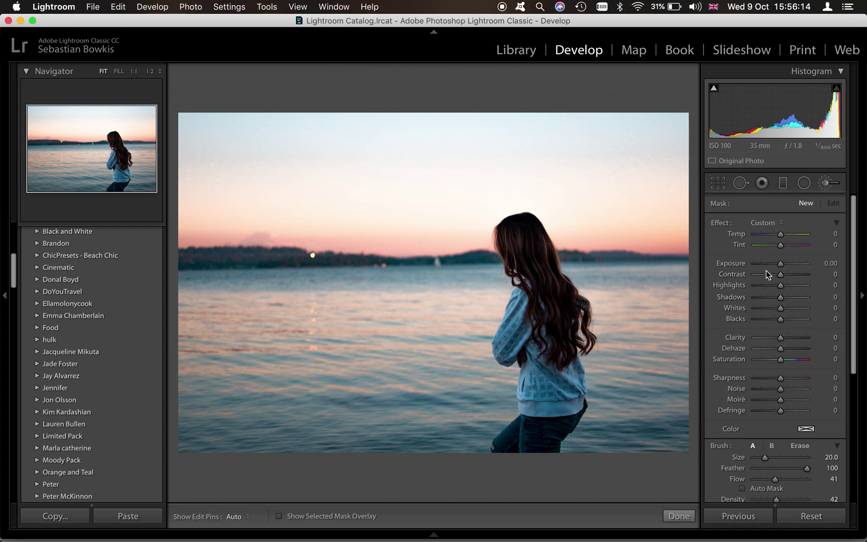
click(791, 287)
drag(791, 290, 789, 234)
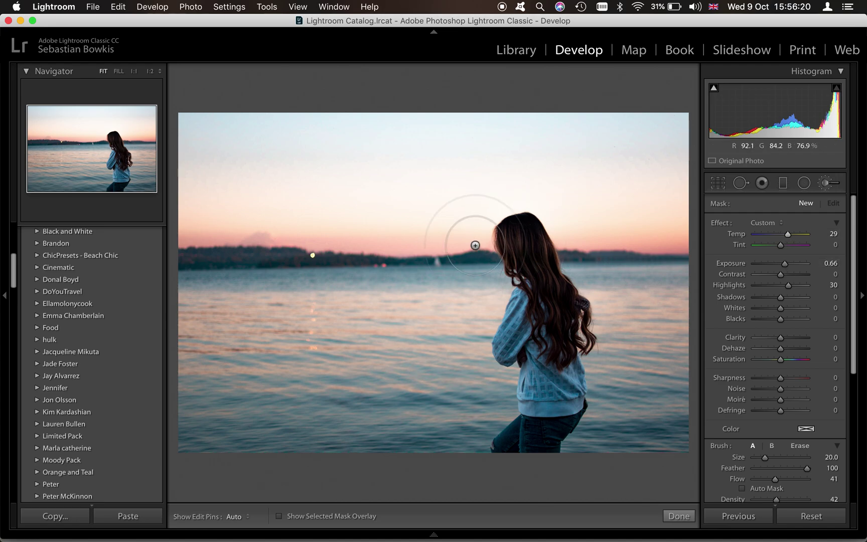
scroll(502, 233, up, 4)
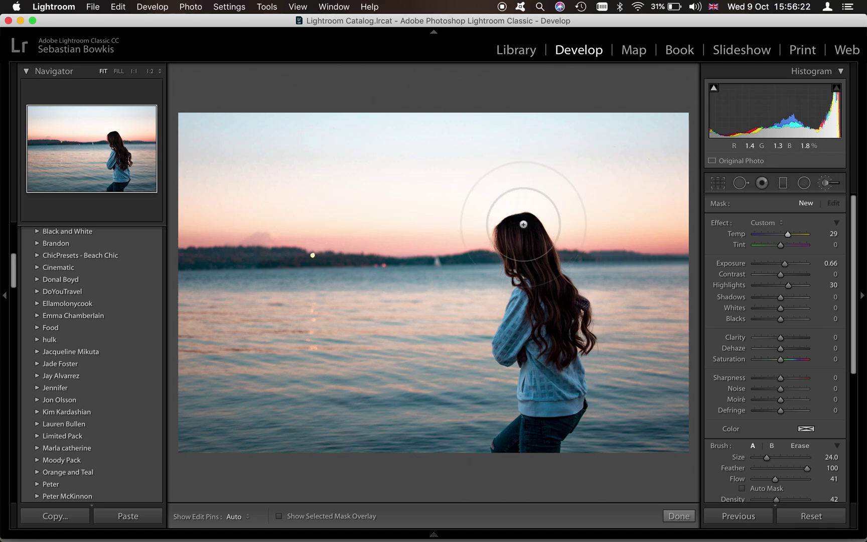
key(h)
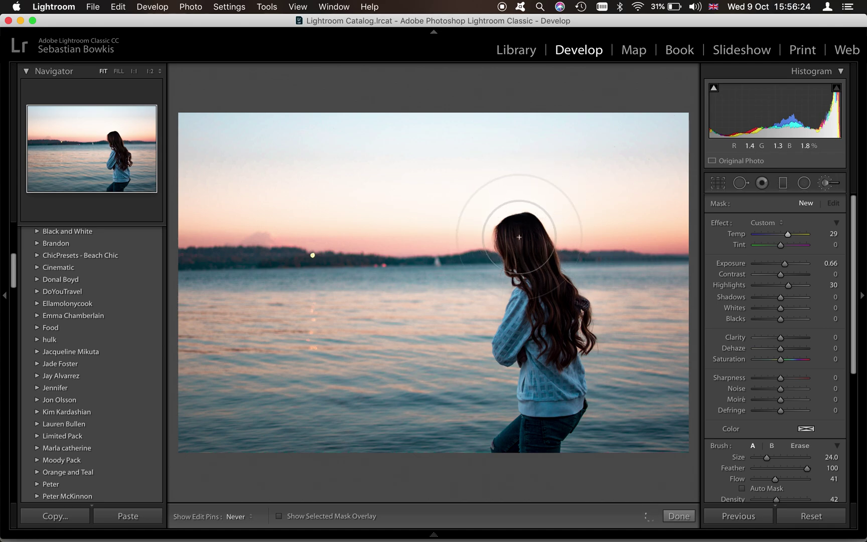
click(528, 215)
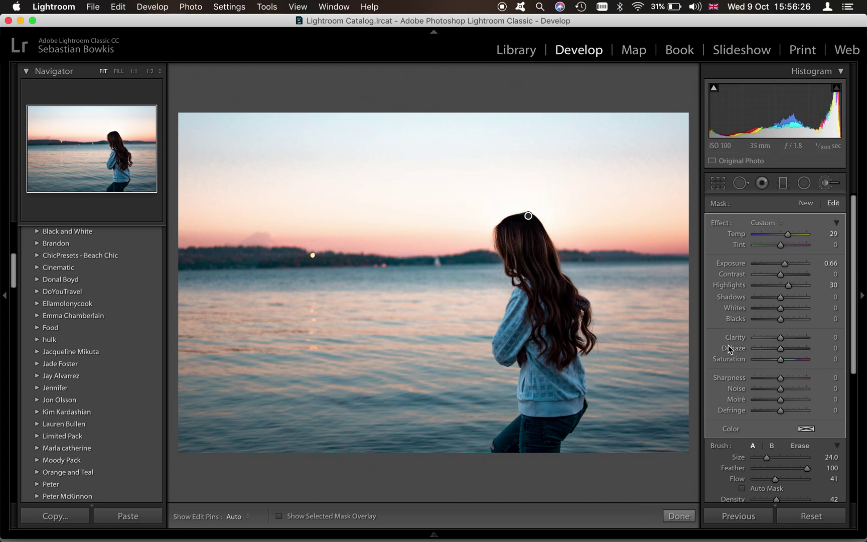
Set the brushed area to Exposure 0.41, Dehaze −20, Clarity −16, Highlights 49, Shadows 13.
click(787, 263)
mouse_move(787, 265)
mouse_down()
mouse_move(794, 267)
mouse_move(784, 265)
mouse_up()
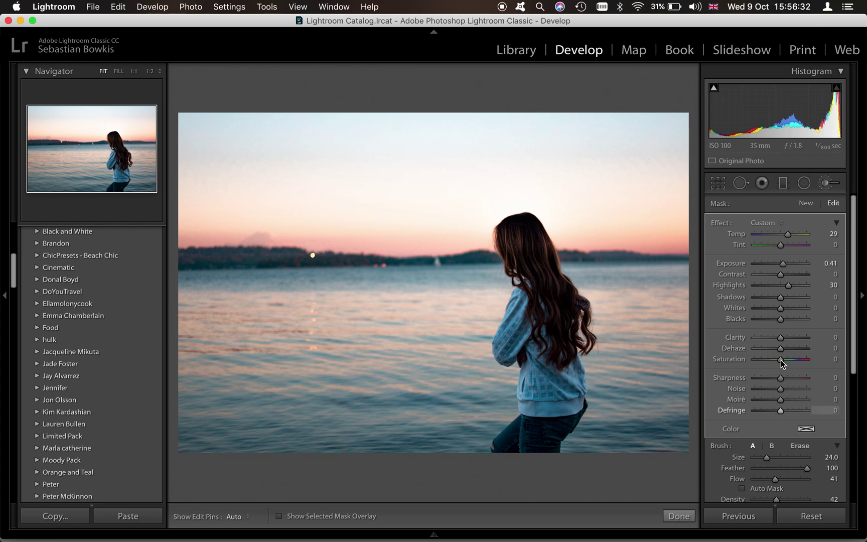
mouse_move(784, 347)
mouse_down()
mouse_move(762, 348)
mouse_move(796, 349)
mouse_move(775, 350)
mouse_up()
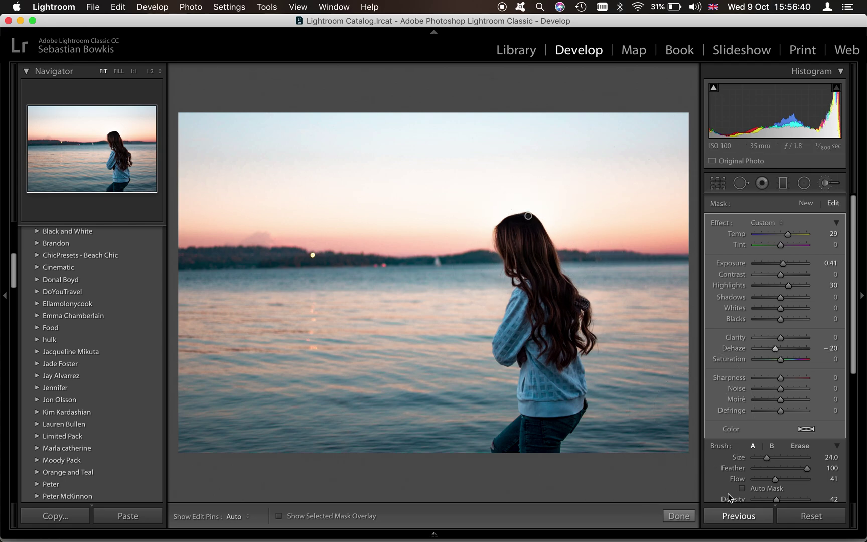
scroll(726, 489, down, 5)
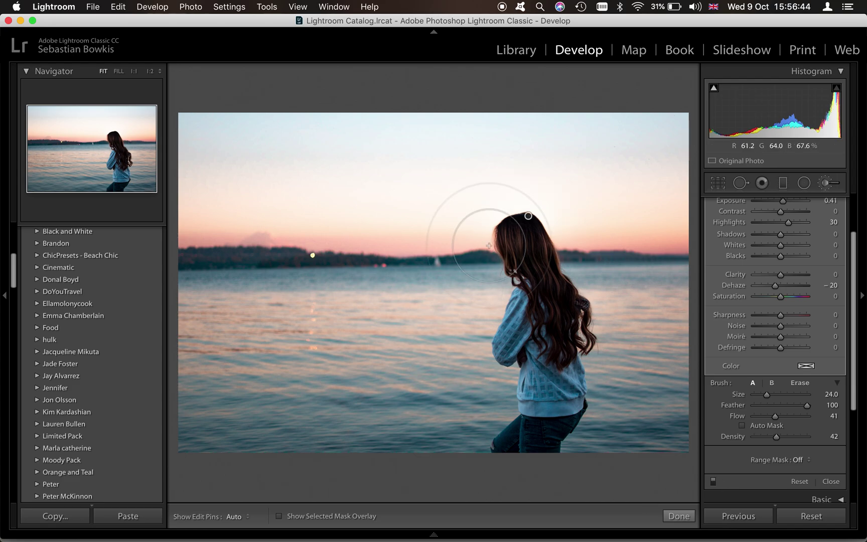
drag(780, 274, 777, 276)
scroll(777, 276, up, 1)
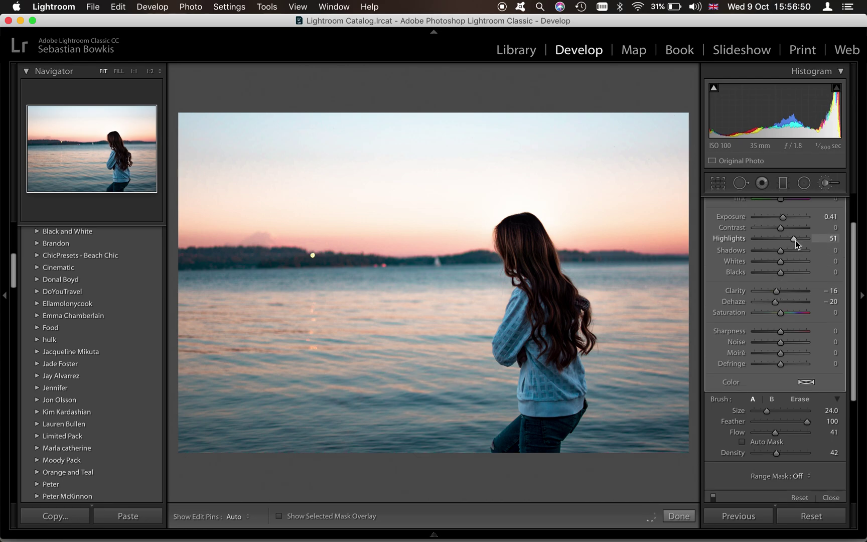
drag(795, 240, 784, 255)
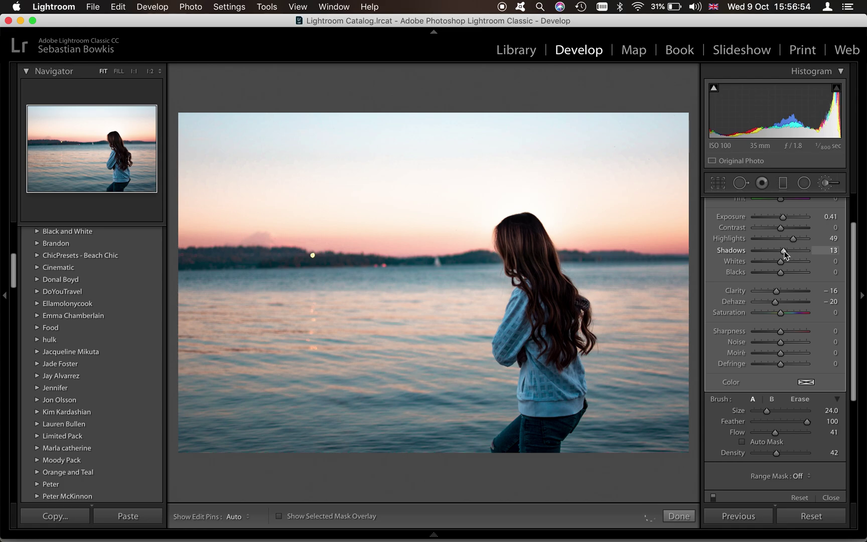
Glance at the Instagram reference post, then return to the lakeside photo.
key(super+Tab)
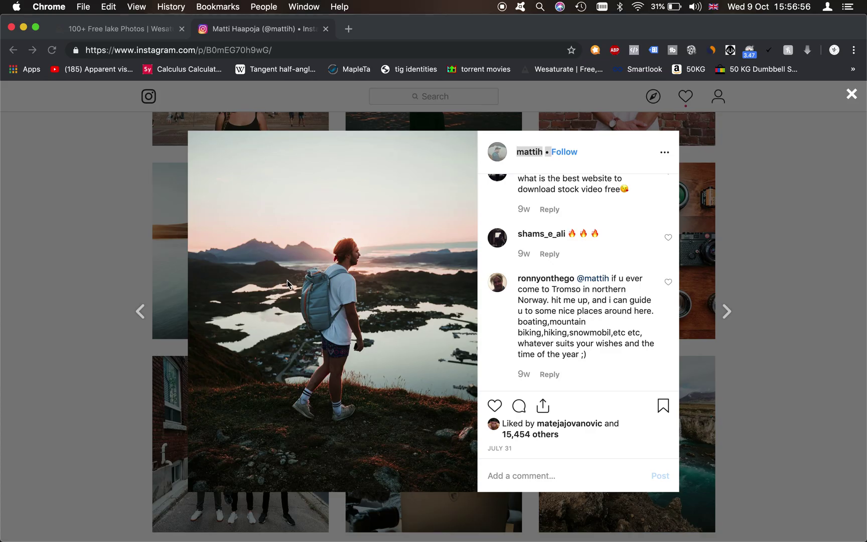
key(super+Tab)
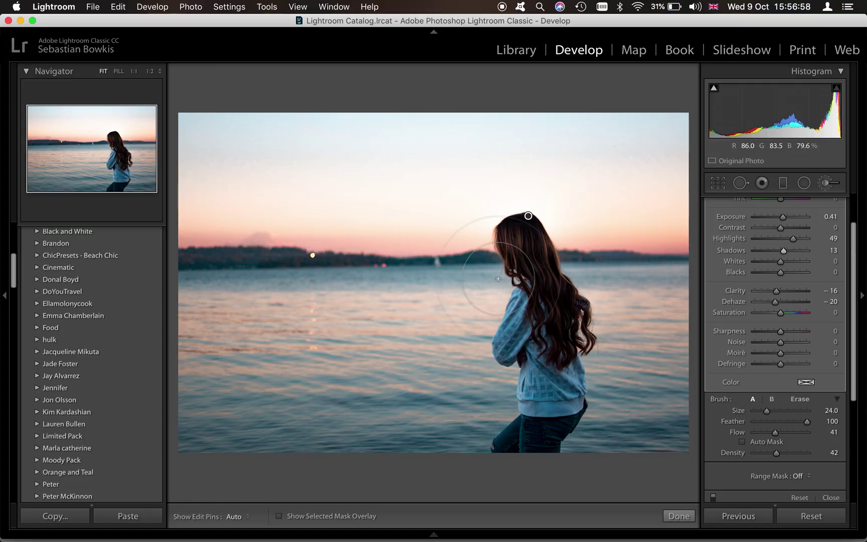
scroll(499, 279, down, 8)
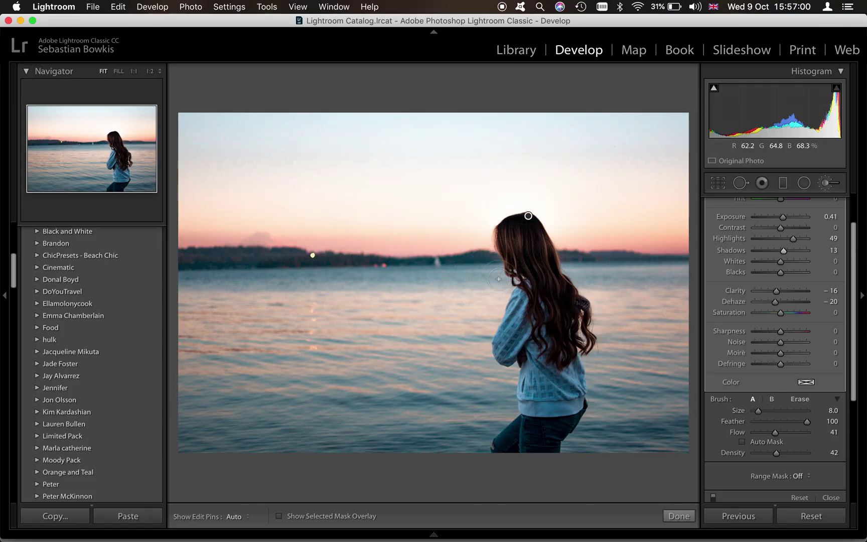
scroll(533, 244, up, 2)
Paint the glow along the strands of the woman's hair with a size 2.0 brush.
drag(569, 282, 579, 304)
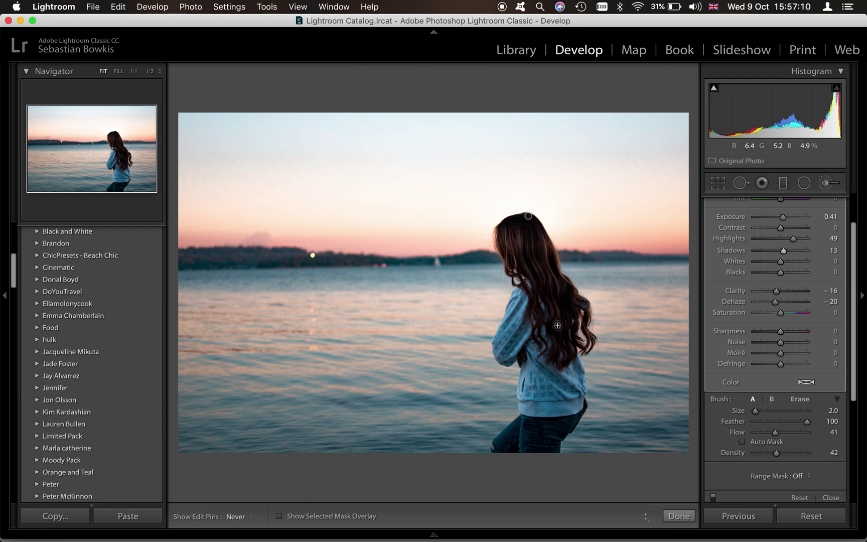
key(h)
key(h)
key(h)
key(h)
key(h)
key(h)
key(h)
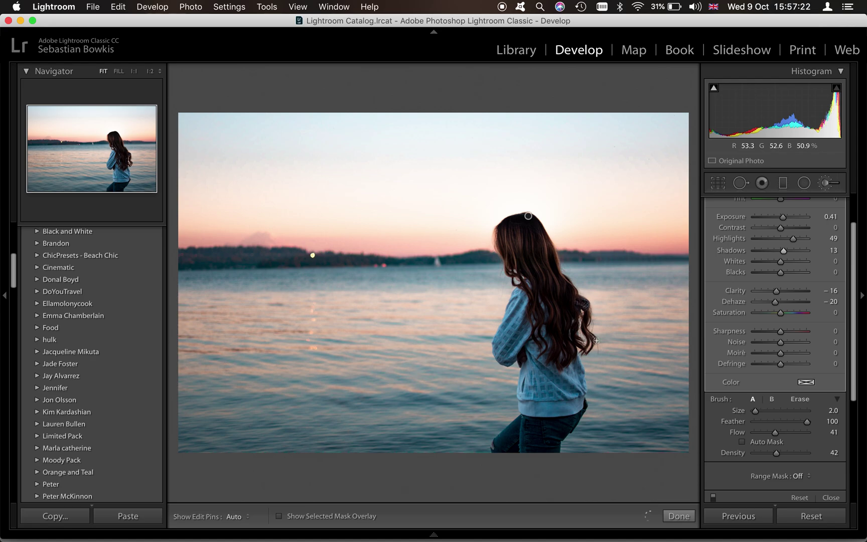
key(h)
key(h)
scroll(738, 493, down, 1)
Toggle the brushed hair glow off and on to compare, then recheck the Instagram reference.
click(713, 489)
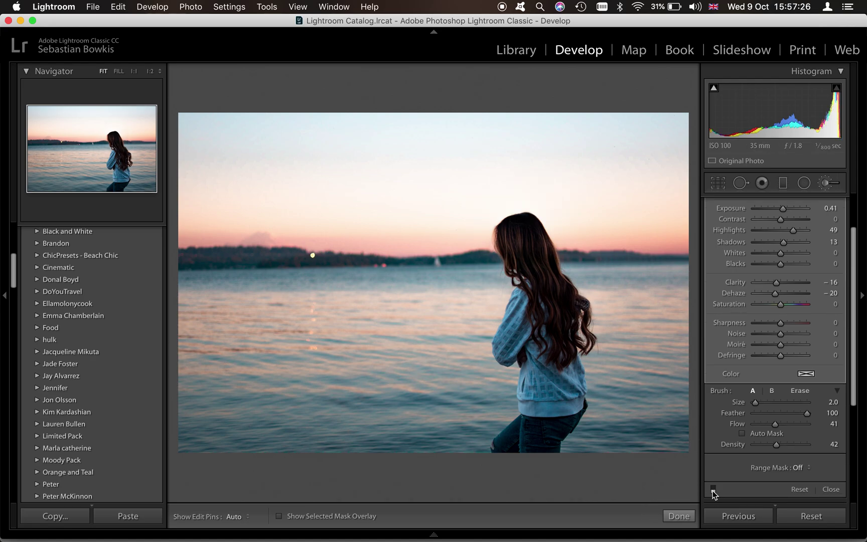
click(714, 490)
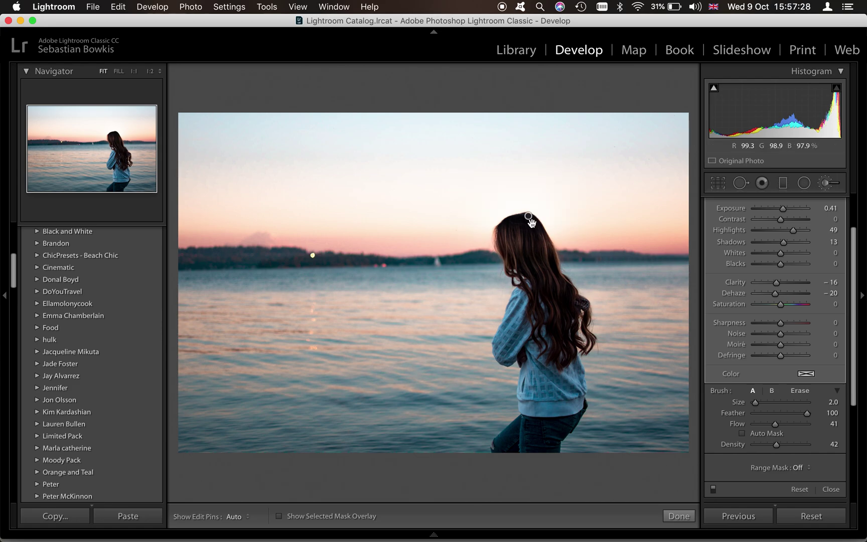
key(super+Tab)
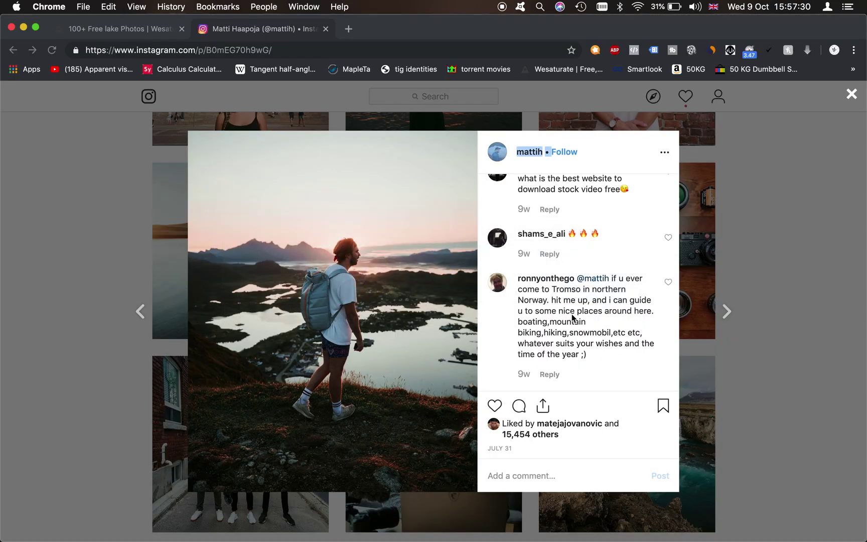
key(super+Tab)
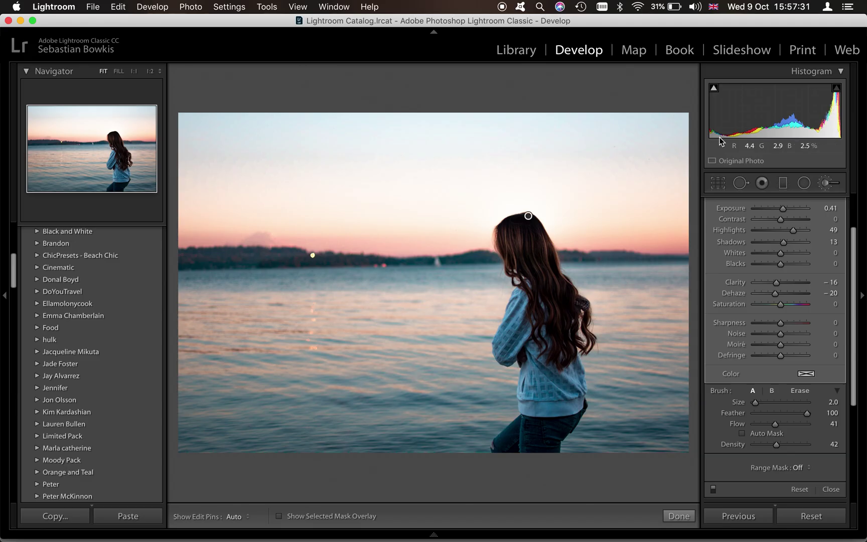
Draw a radial filter over her head, reset its sliders and set Dehaze to -34.
click(806, 185)
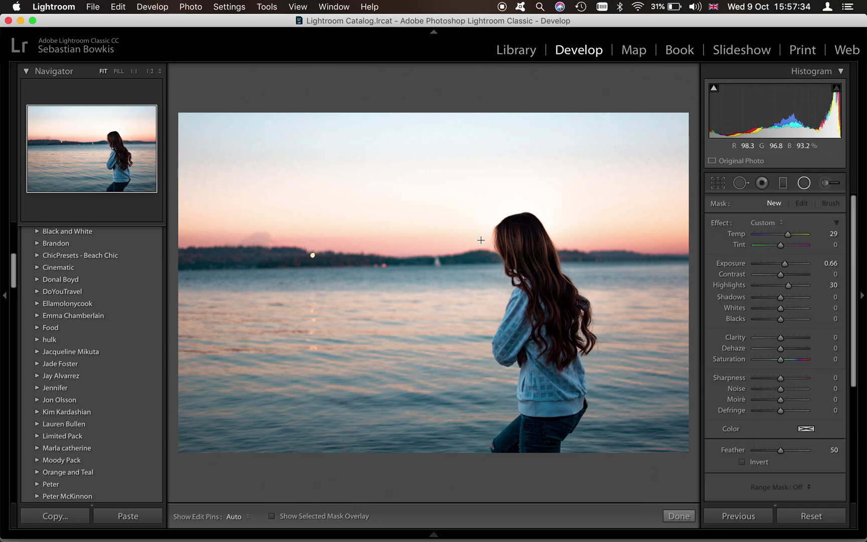
drag(476, 227, 561, 315)
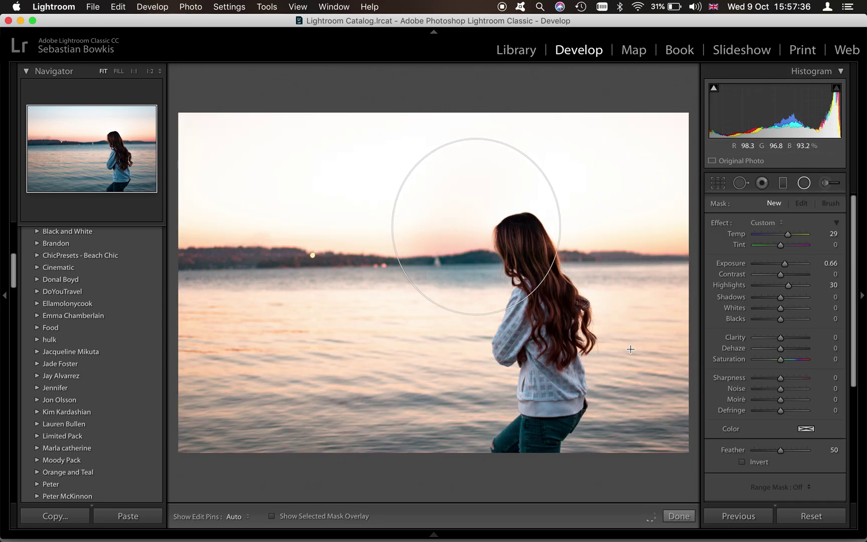
scroll(795, 404, down, 2)
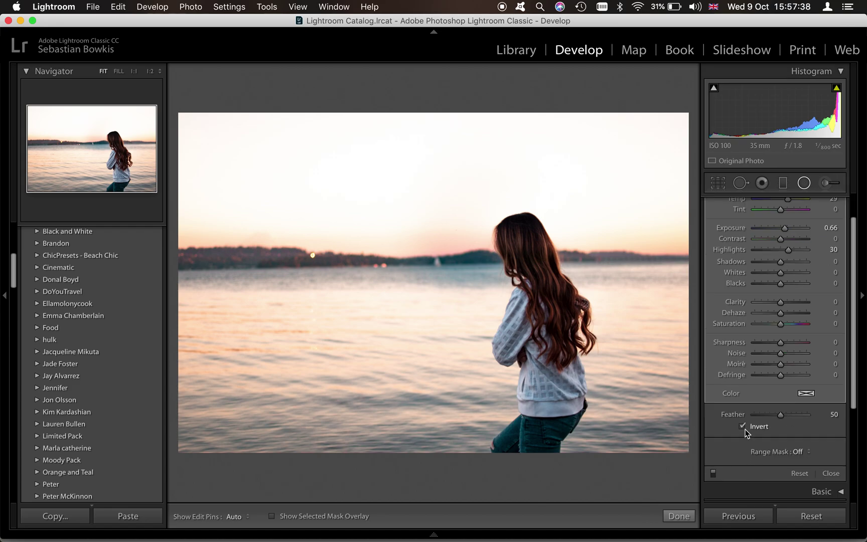
scroll(801, 292, up, 1)
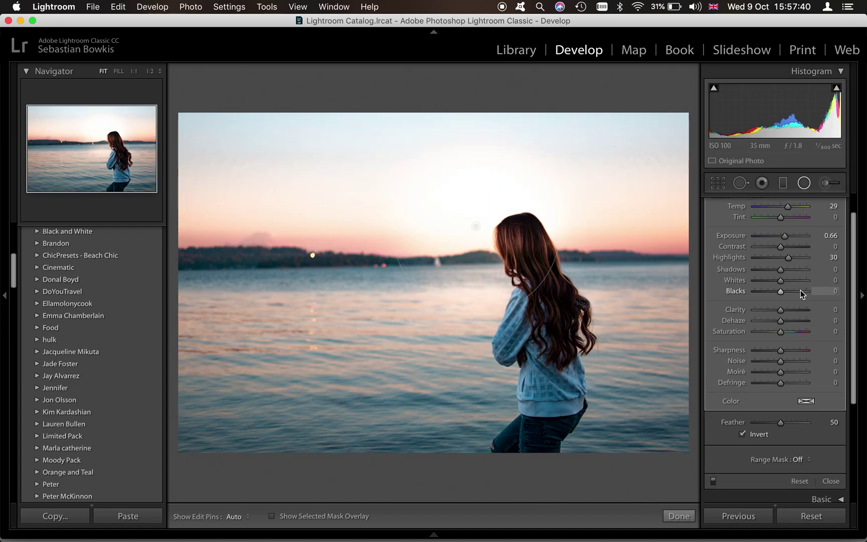
scroll(800, 290, up, 1)
double_click(717, 207)
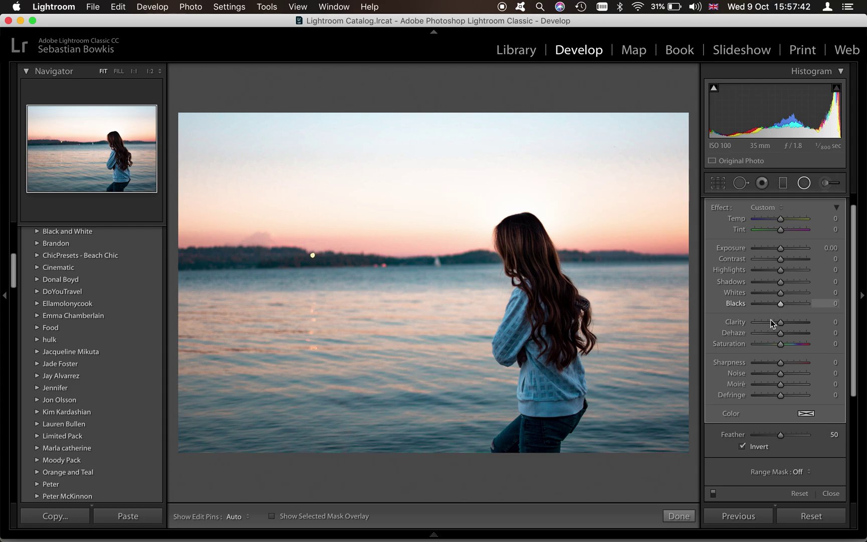
click(772, 334)
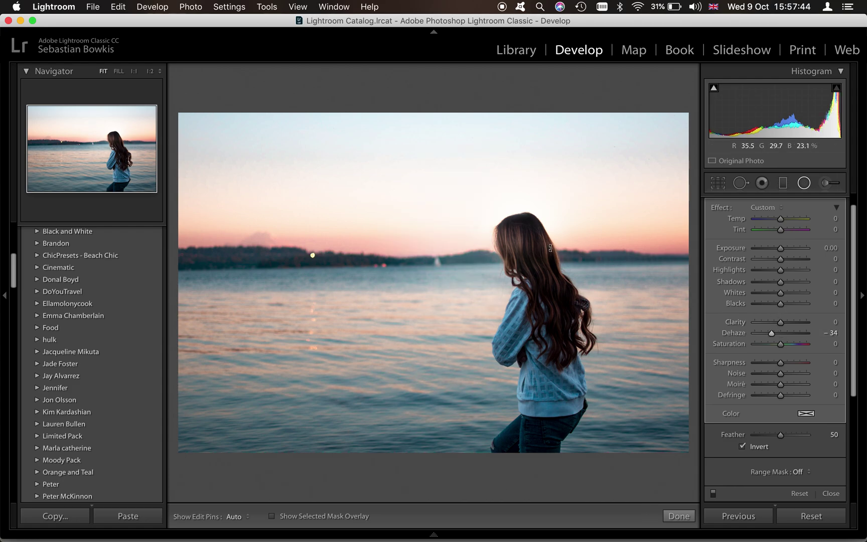
drag(467, 230, 597, 238)
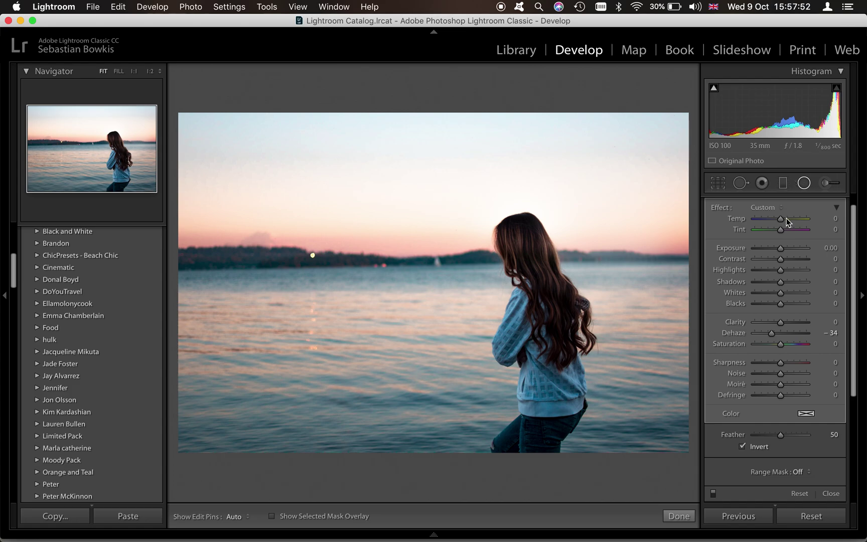
Warm the radial filter to Temp 18, reshape the ellipse, and raise Highlights to 26.
drag(781, 218, 788, 219)
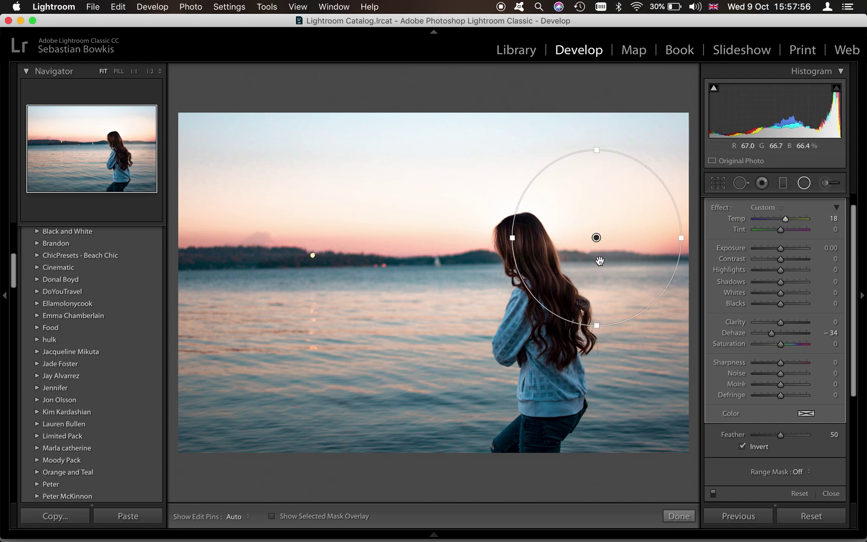
drag(596, 238, 566, 232)
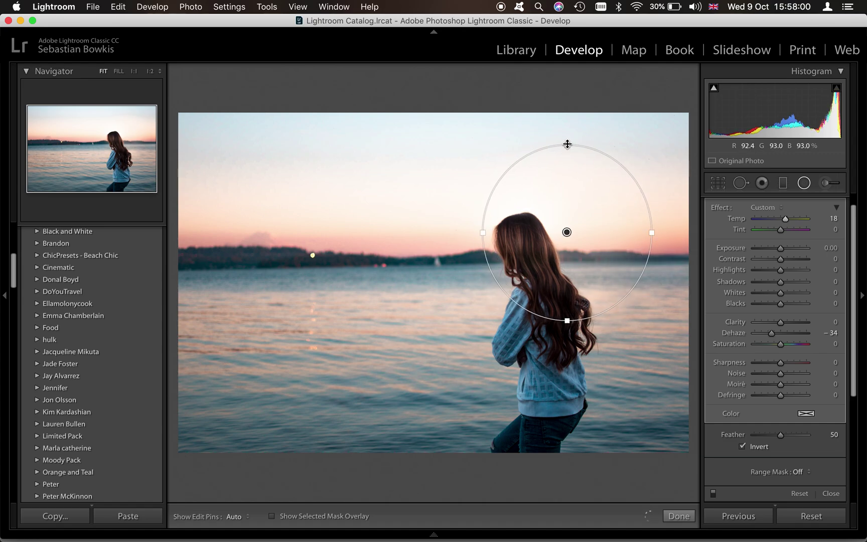
drag(567, 146, 567, 182)
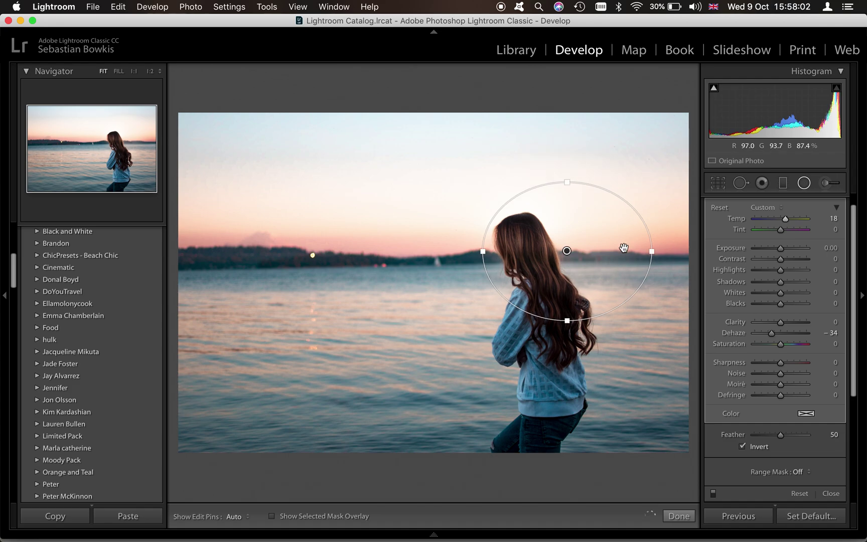
drag(637, 252, 608, 252)
drag(549, 251, 570, 245)
drag(781, 270, 787, 270)
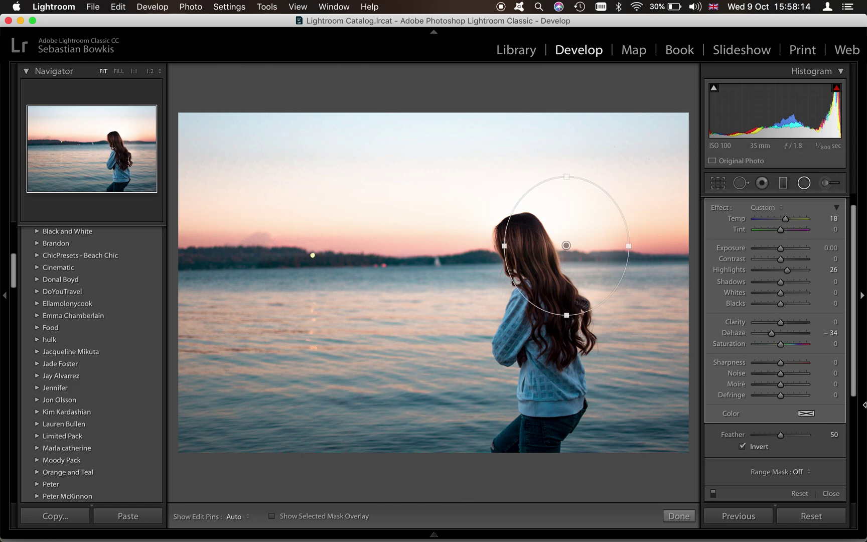
click(714, 493)
Turn the radial glow back on and compare with the Instagram reference photo.
click(714, 493)
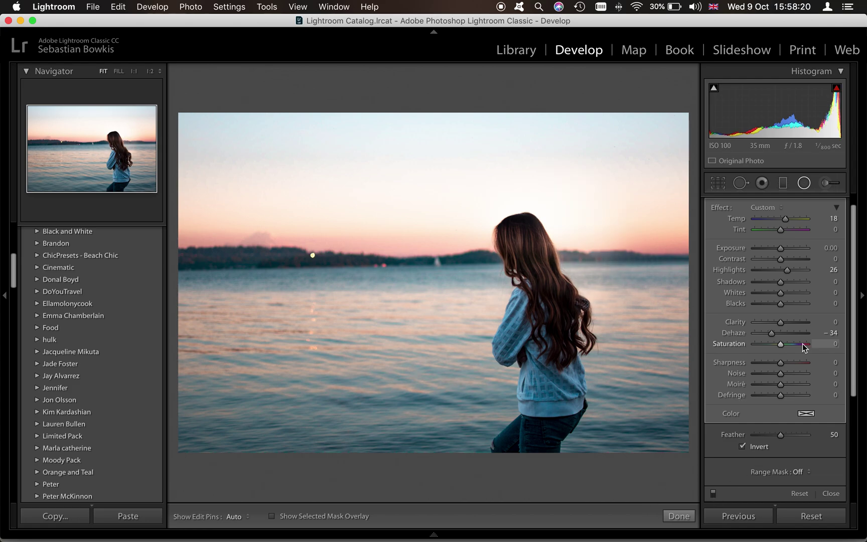
key(super+Tab)
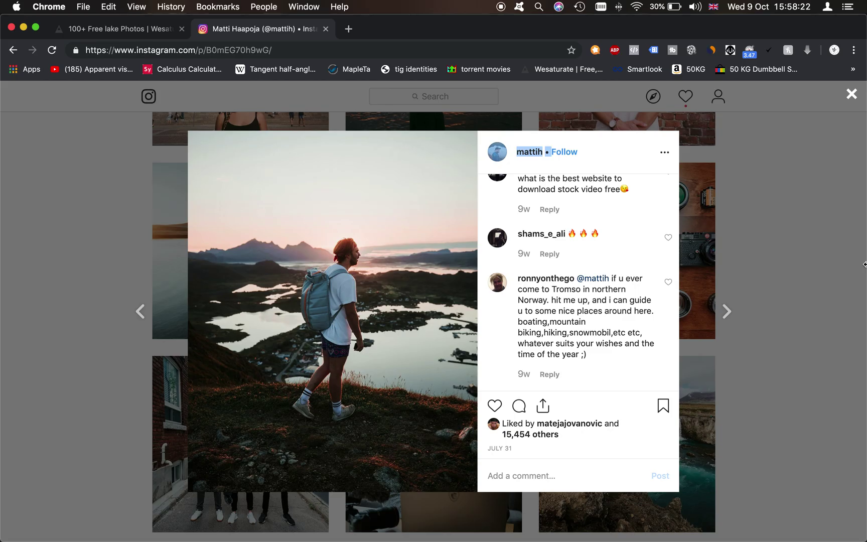
key(Escape)
scroll(865, 264, up, 15)
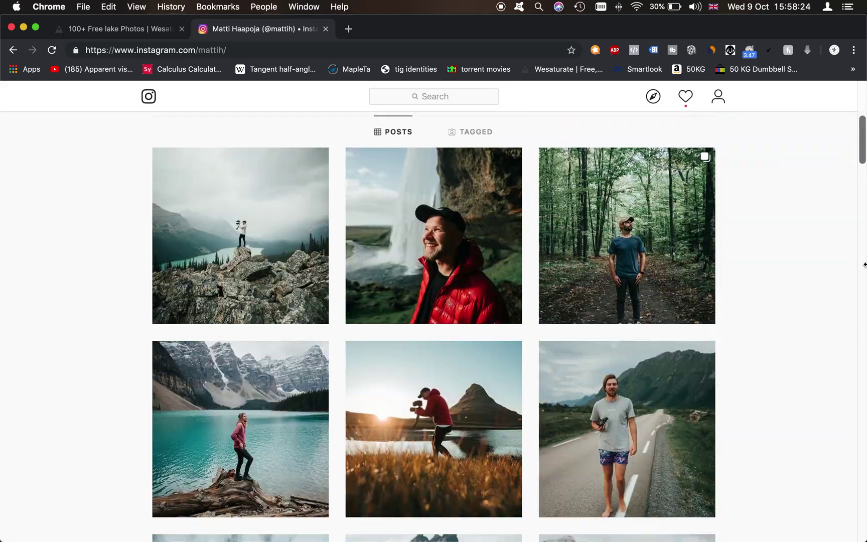
key(super+Tab)
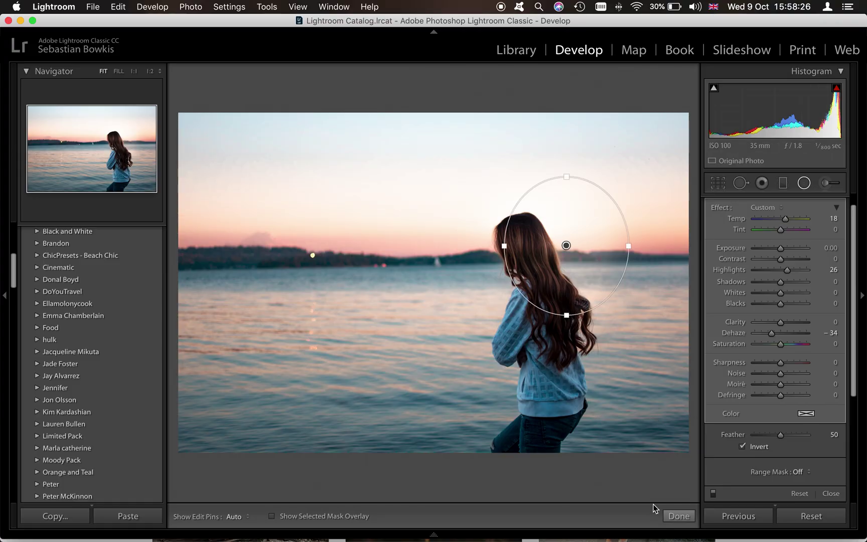
Apply the radial filter and flip Before/After to view the unedited original.
click(663, 513)
key(backslash)
key(backslash)
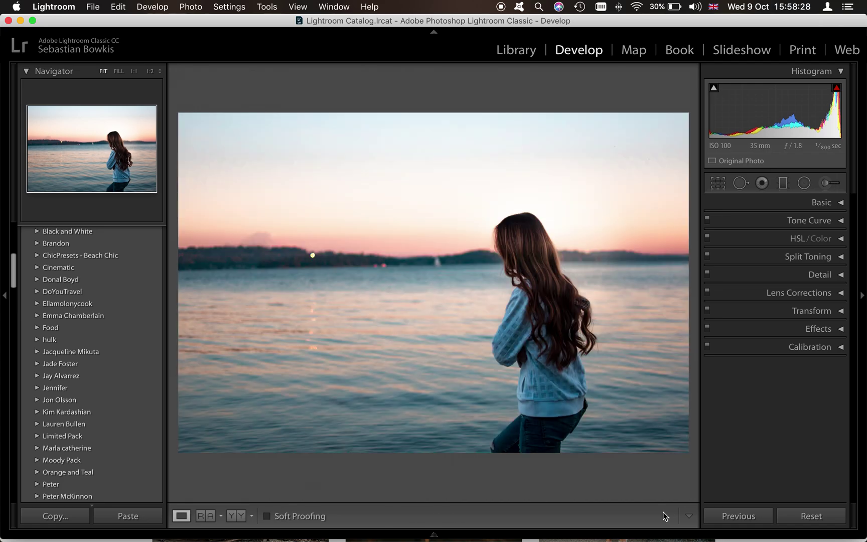
key(backslash)
key(backslash)
key(backslash)
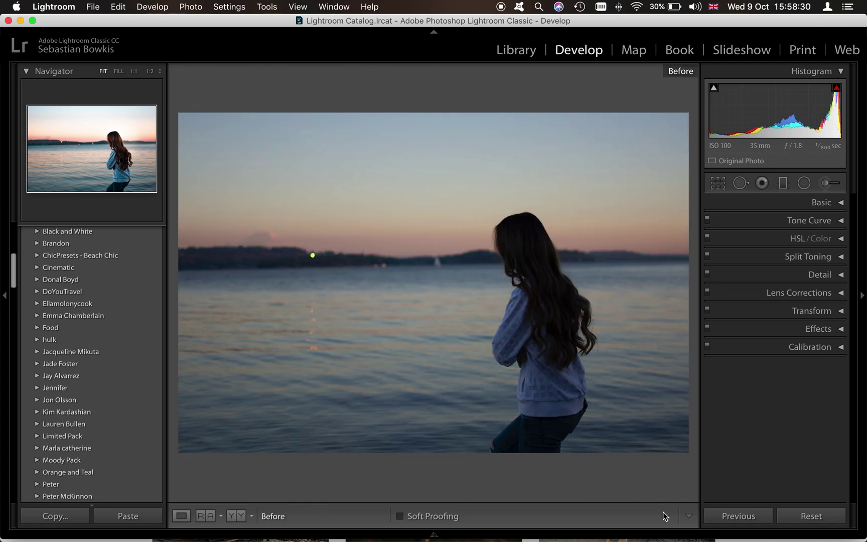
key(backslash)
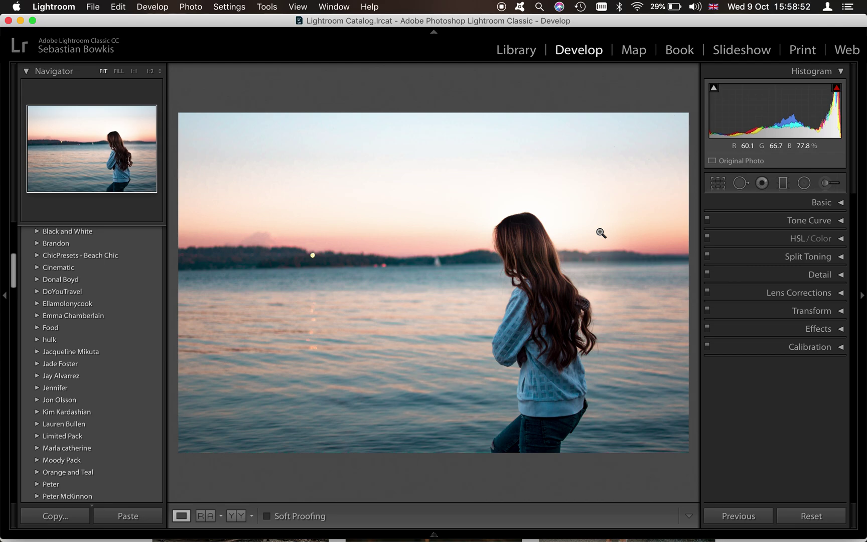
Add an S-shaped RGB point curve lifting the upper tones and lowering the shadows.
click(820, 220)
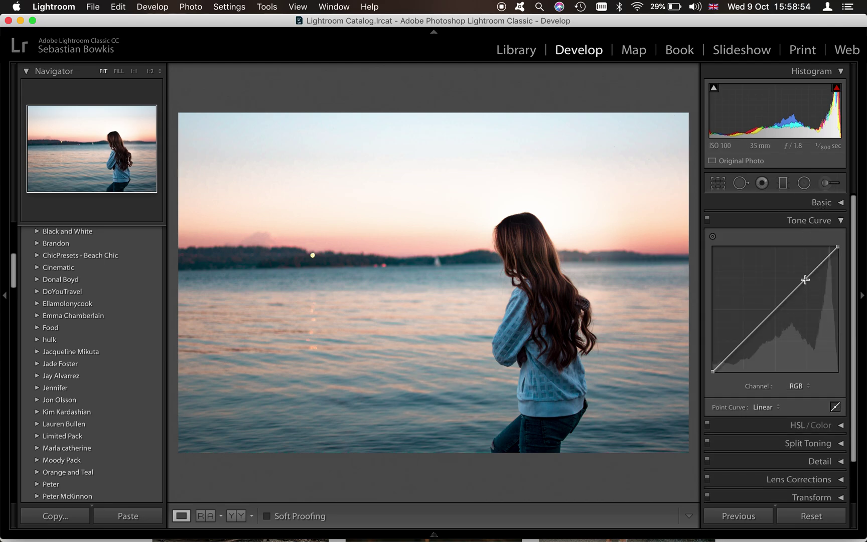
drag(812, 275, 813, 269)
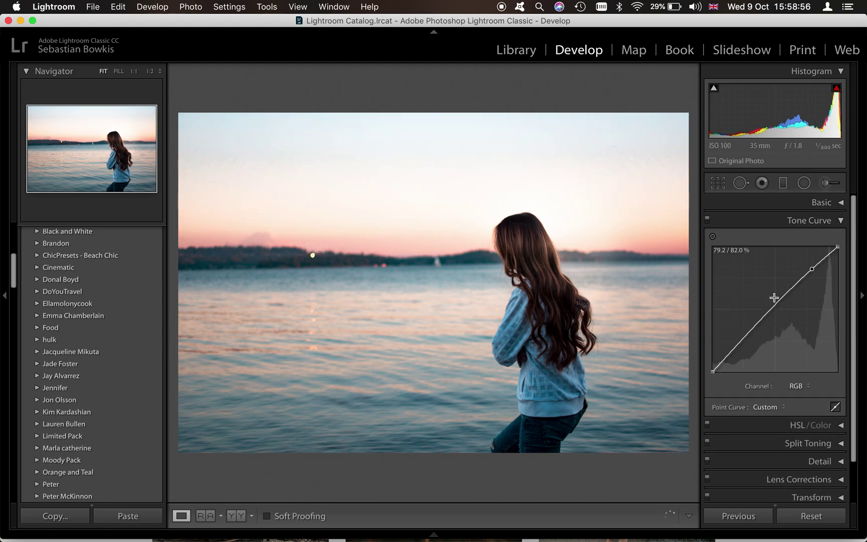
drag(746, 340, 745, 341)
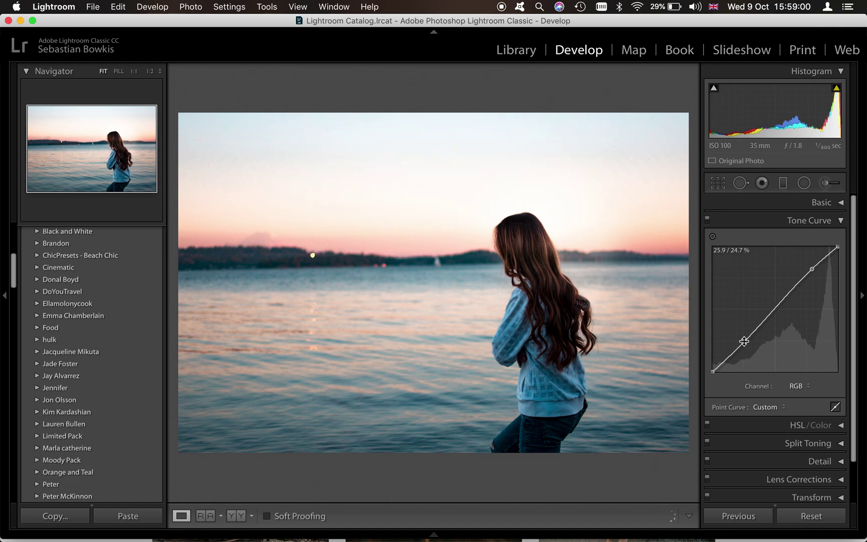
click(706, 219)
click(706, 220)
click(827, 255)
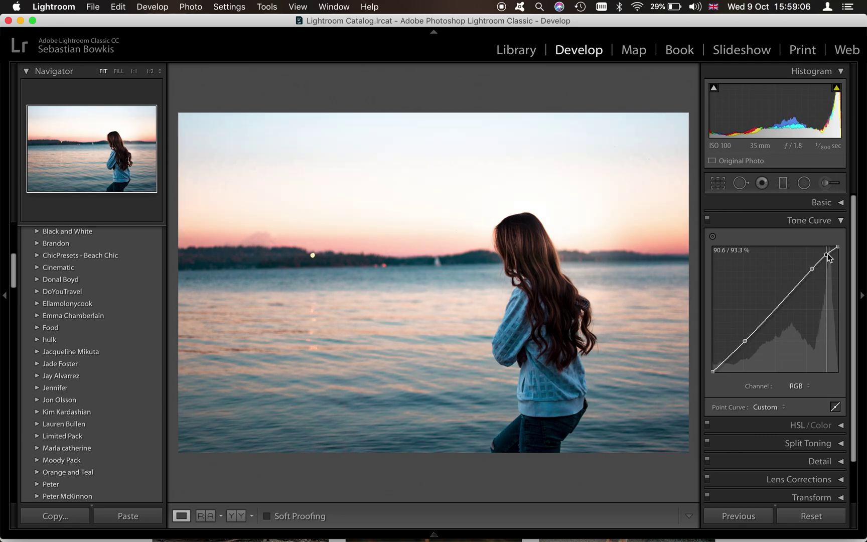
drag(829, 257, 814, 272)
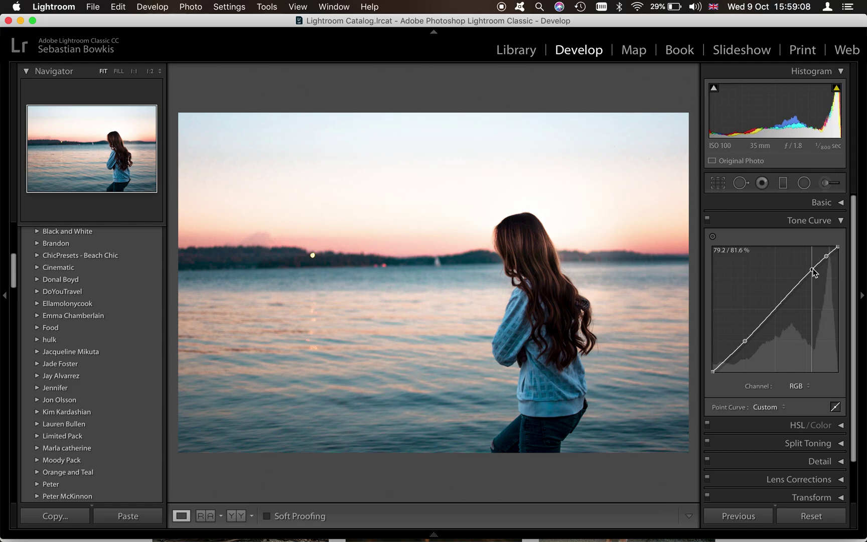
click(841, 220)
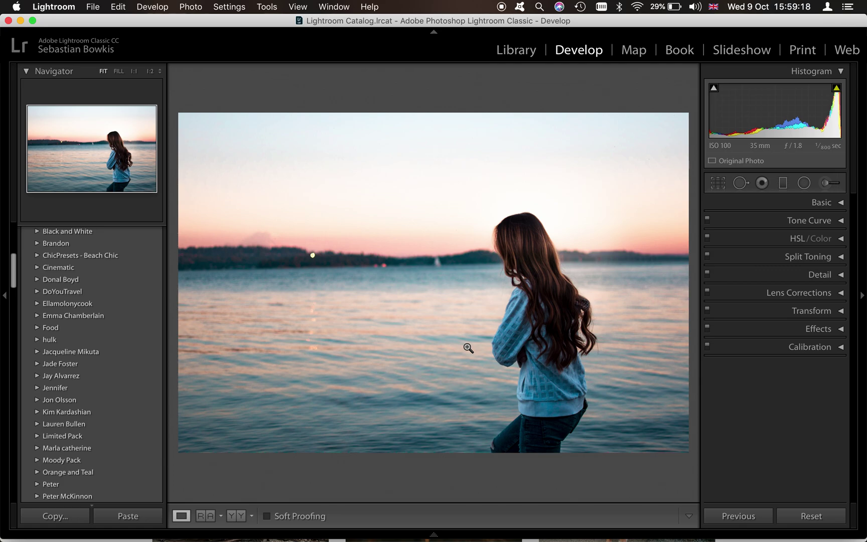
key(backslash)
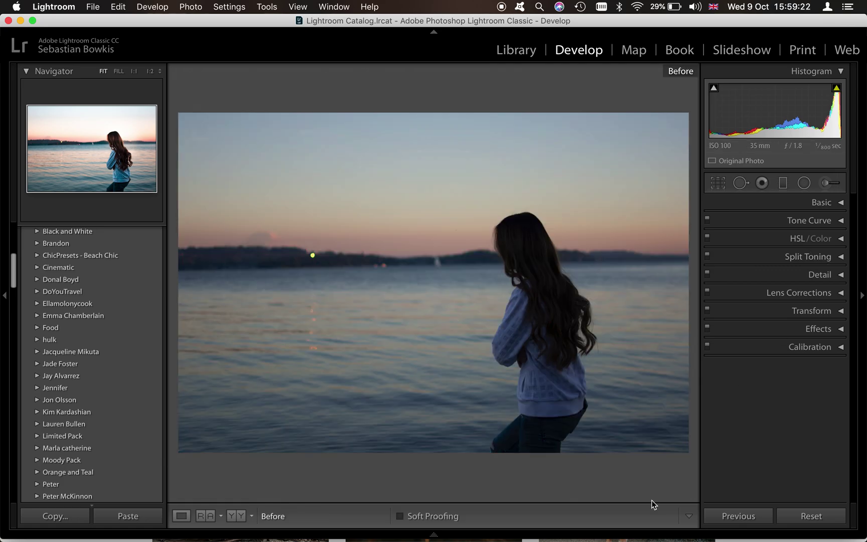
key(backslash)
key(backslash)
key(backslash)
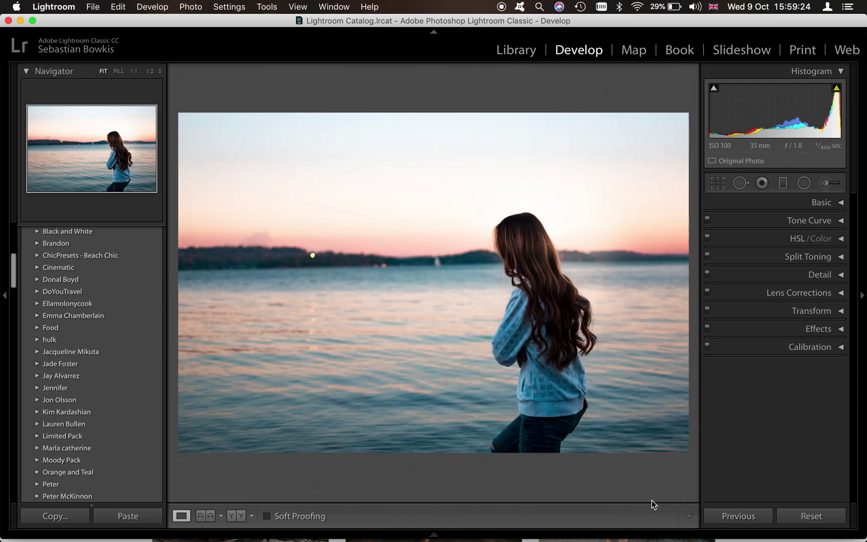